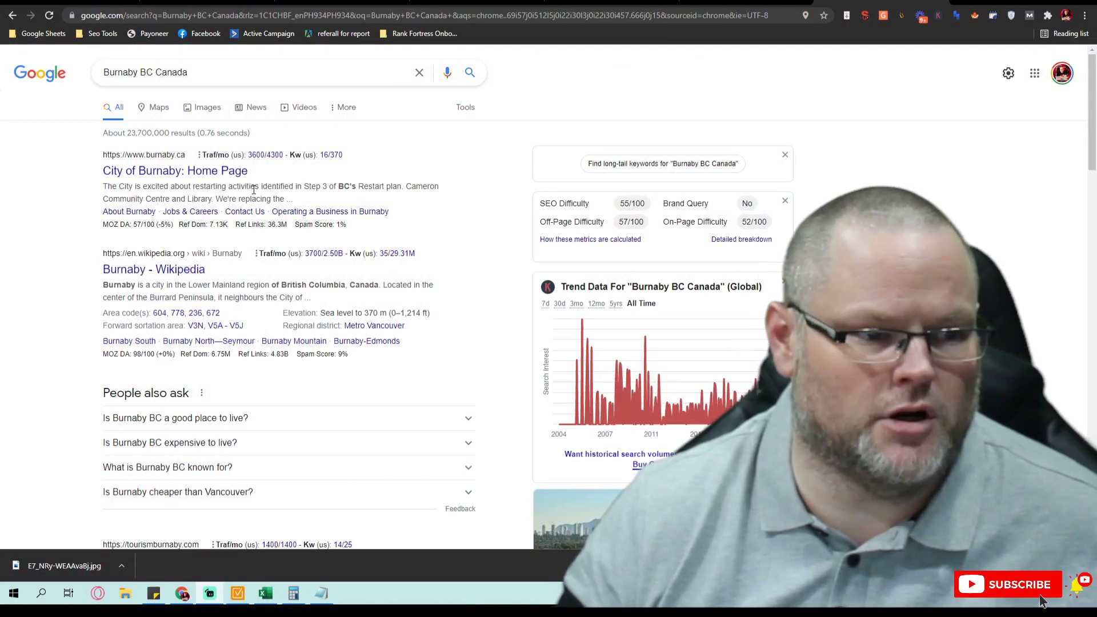
Step: Search Google for 'Burnaby BC Canada population'
click(245, 73)
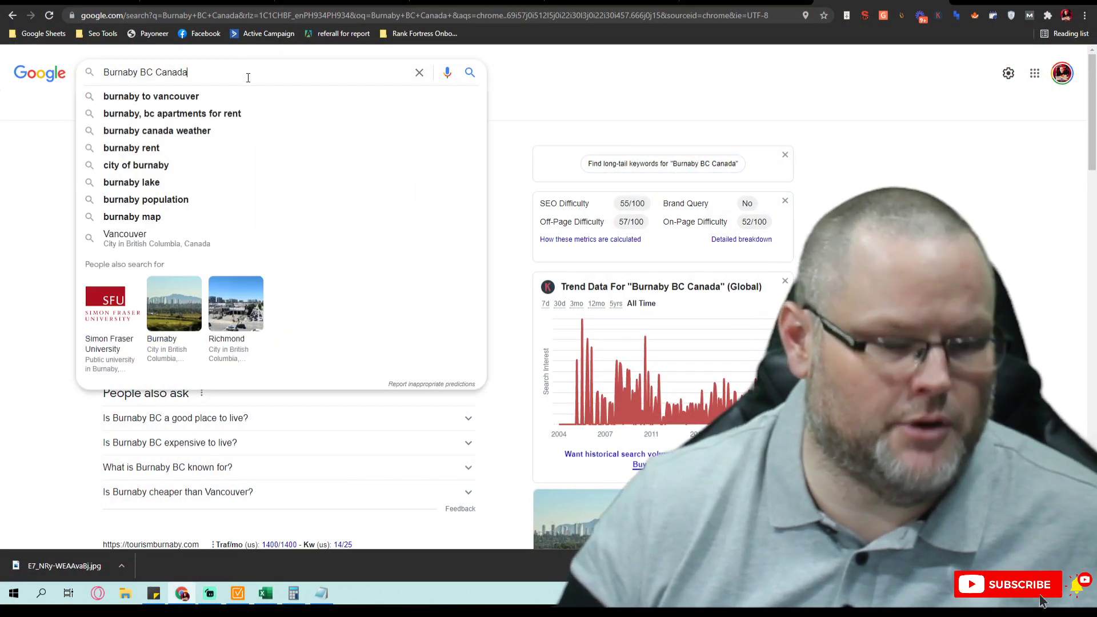
text(population)
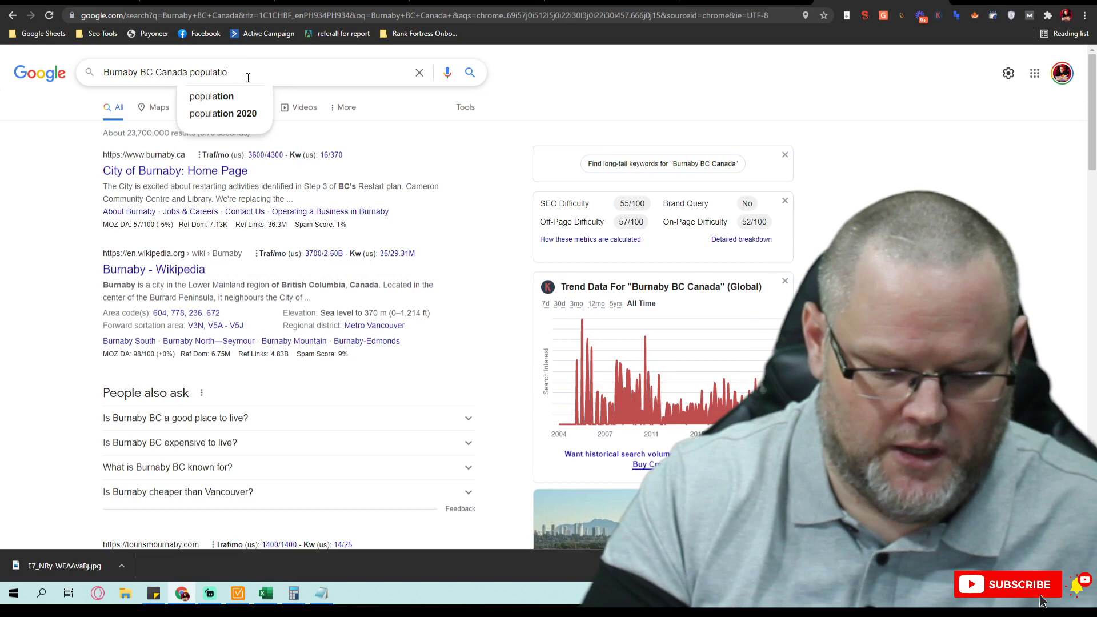
key(Return)
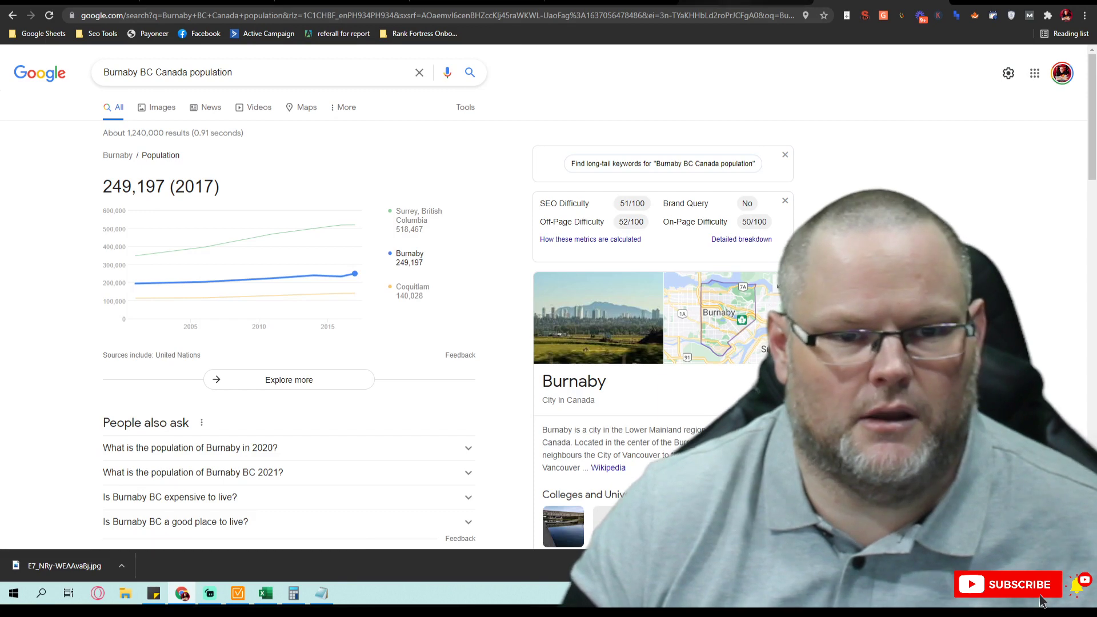
Step: Replace 'population' with 'movers' and browse the Burnaby BC Canada movers results
click(325, 70)
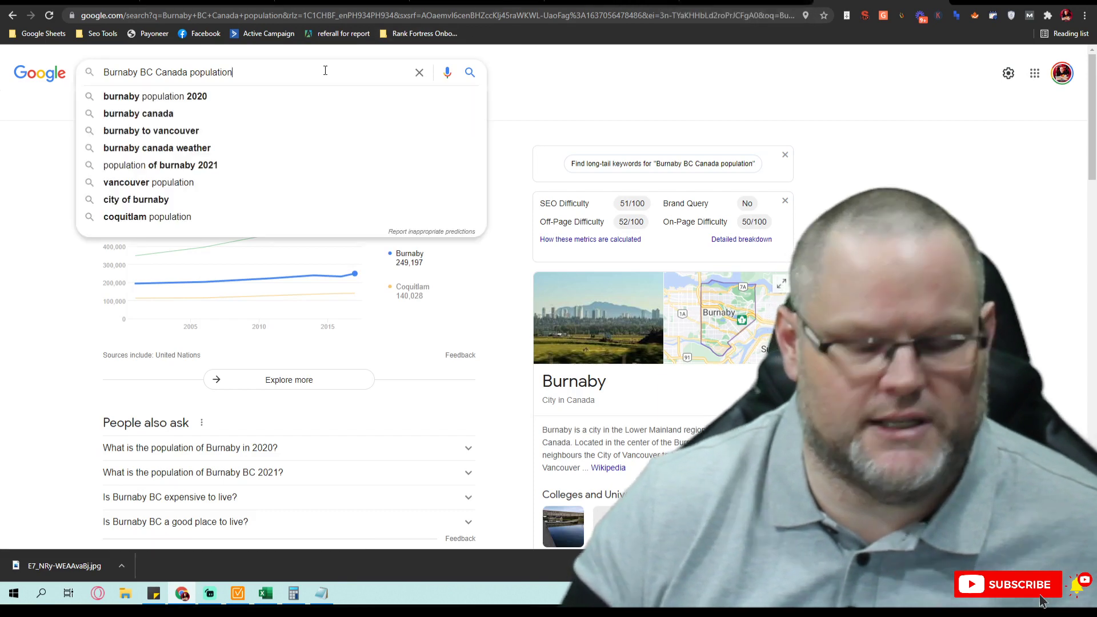
key(ctrl+shift+Left)
text(movers)
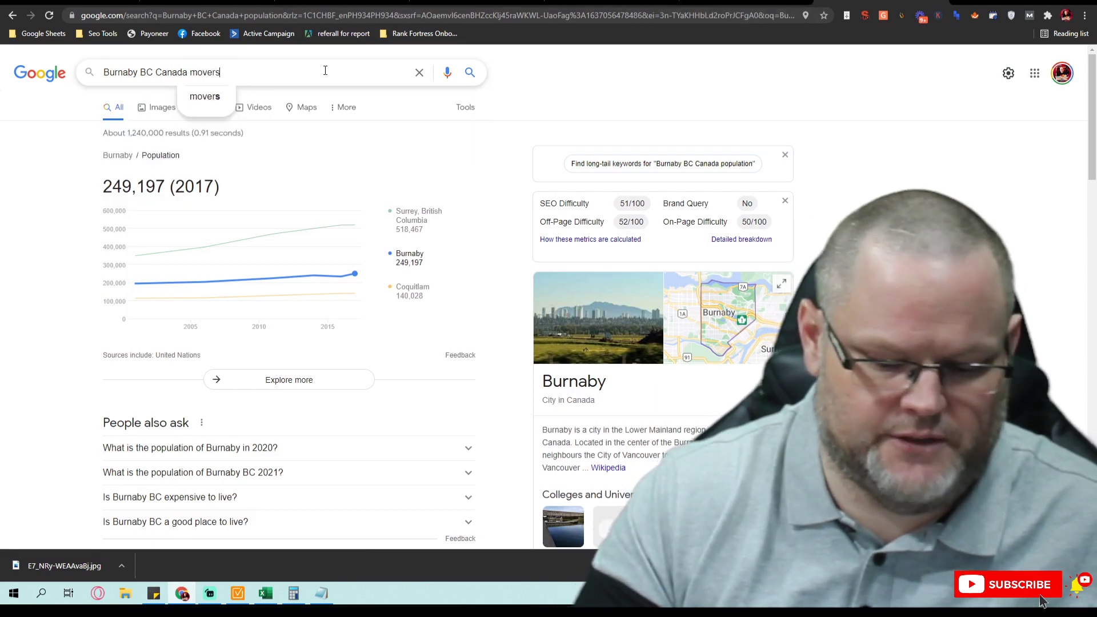
key(Return)
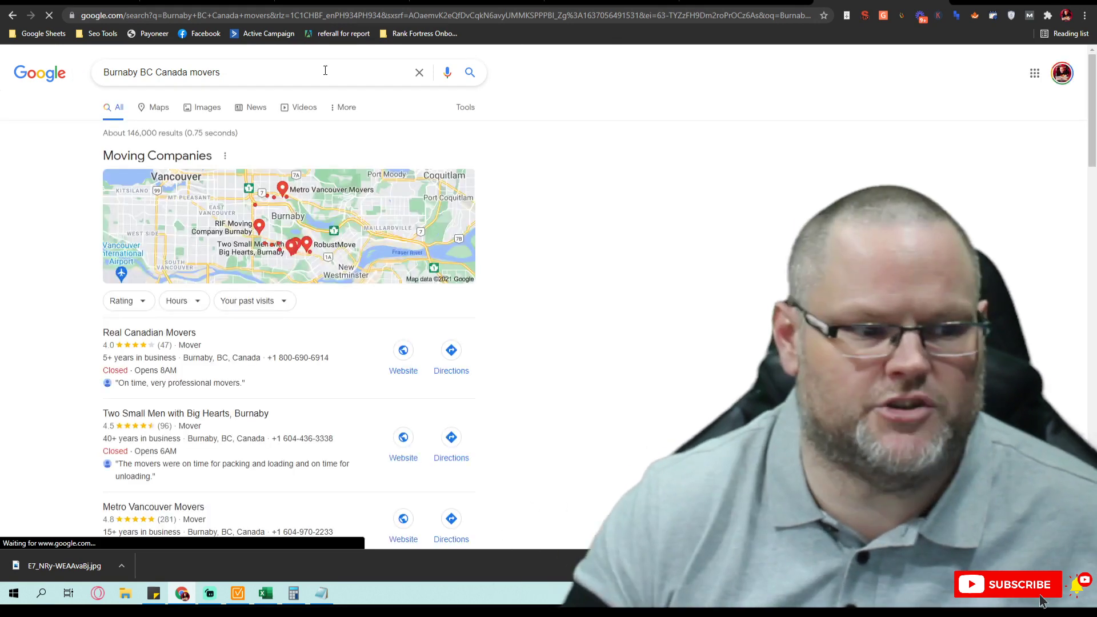
scroll(394, 238, down, 2)
scroll(394, 238, down, 3)
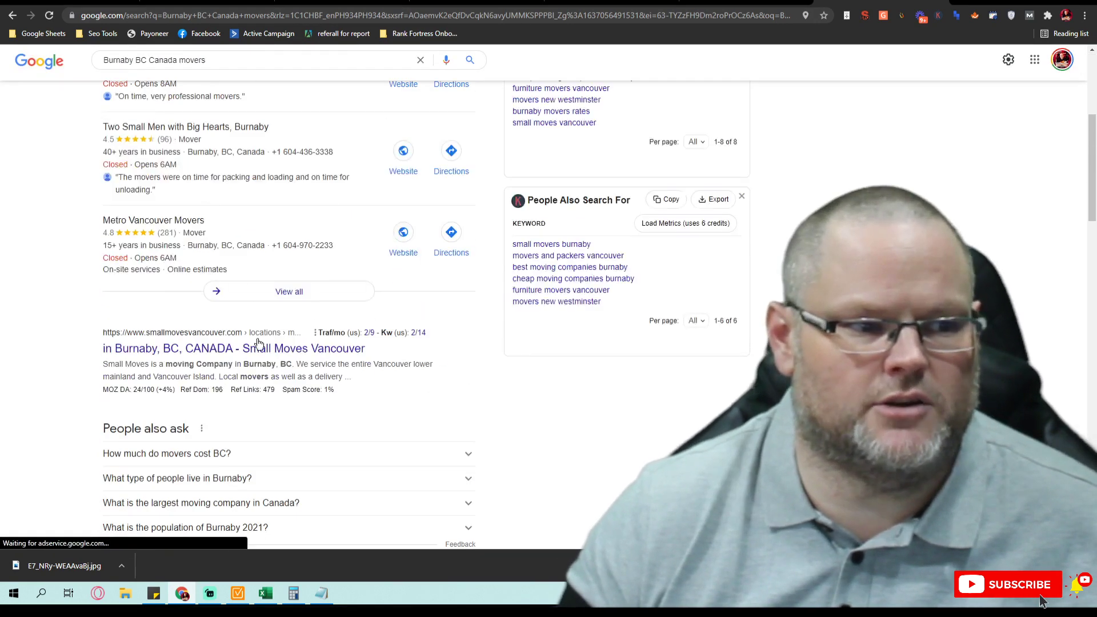
scroll(394, 237, up, 3)
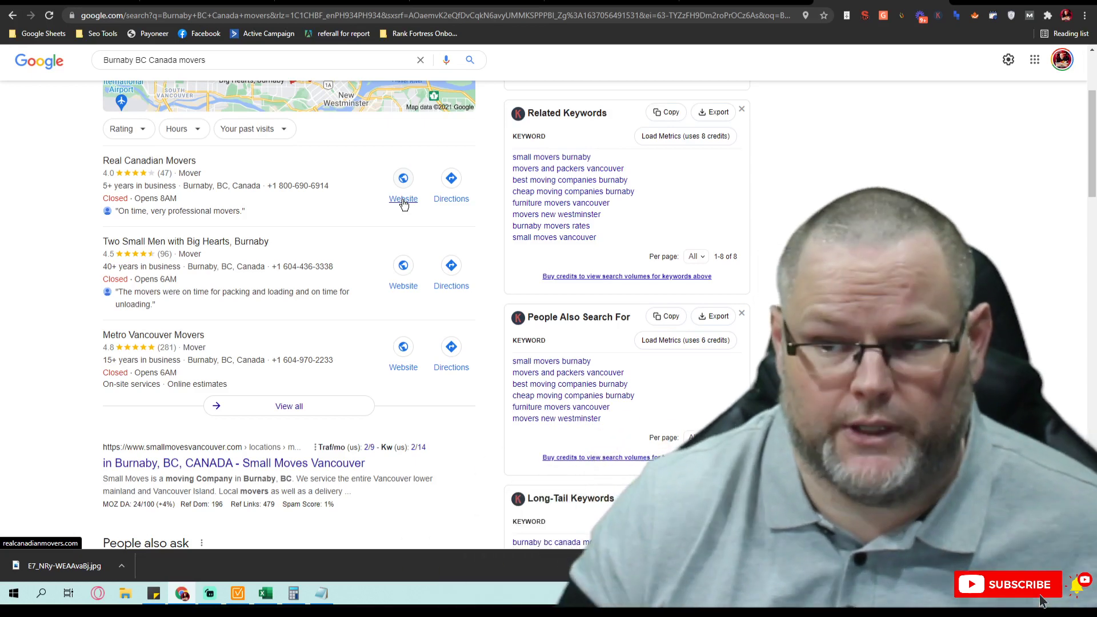
Step: Open the Real Canadian Movers website and scroll through its home page
click(403, 202)
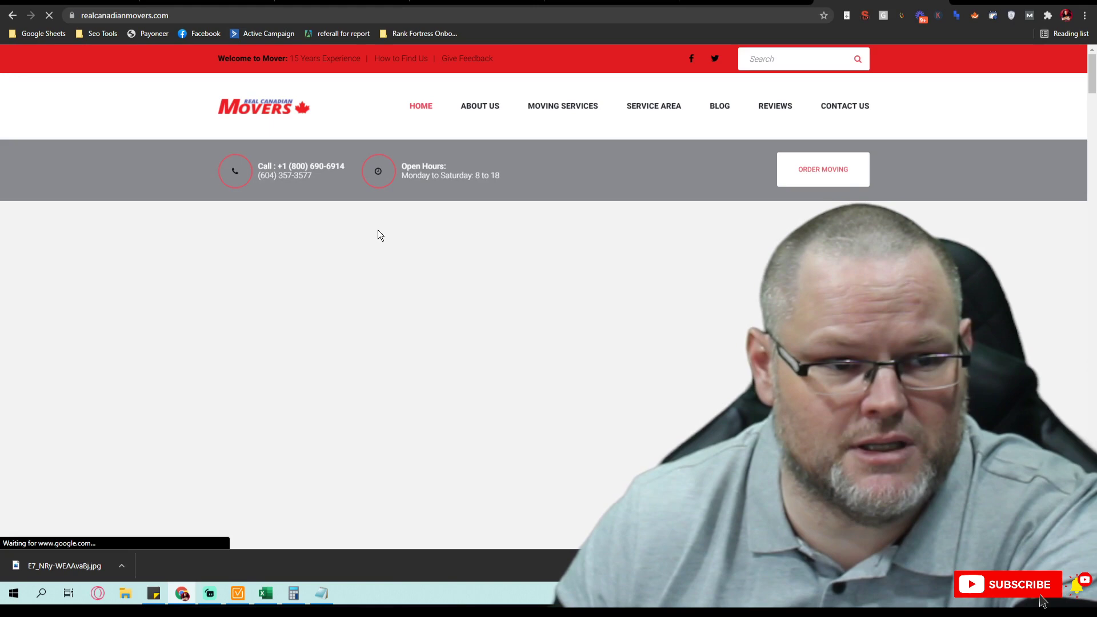
scroll(378, 230, down, 3)
scroll(378, 233, down, 3)
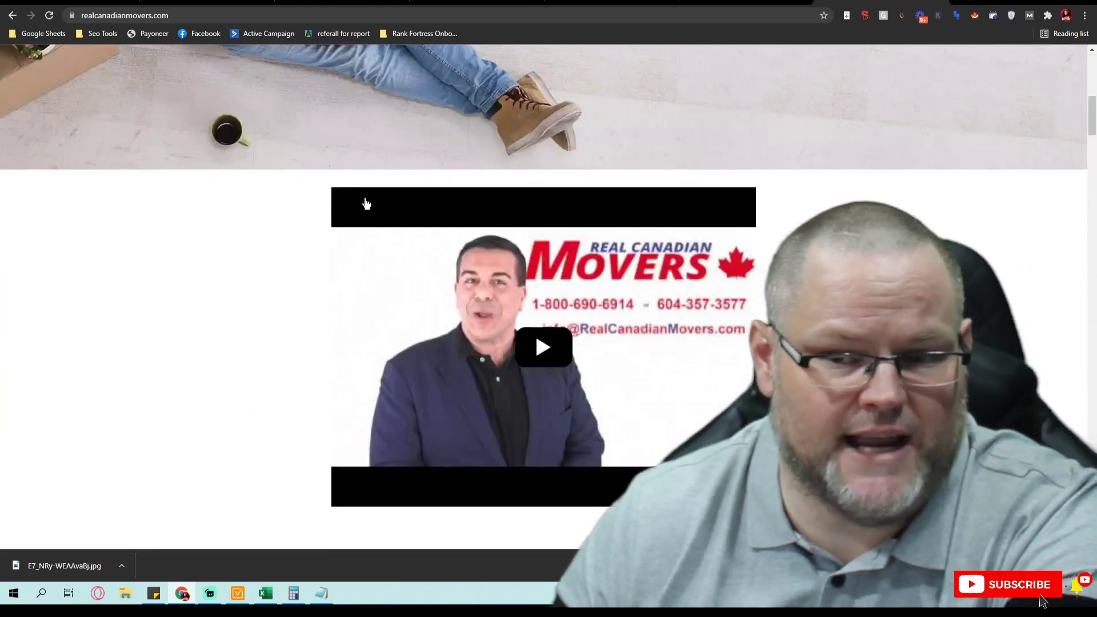
scroll(370, 197, down, 3)
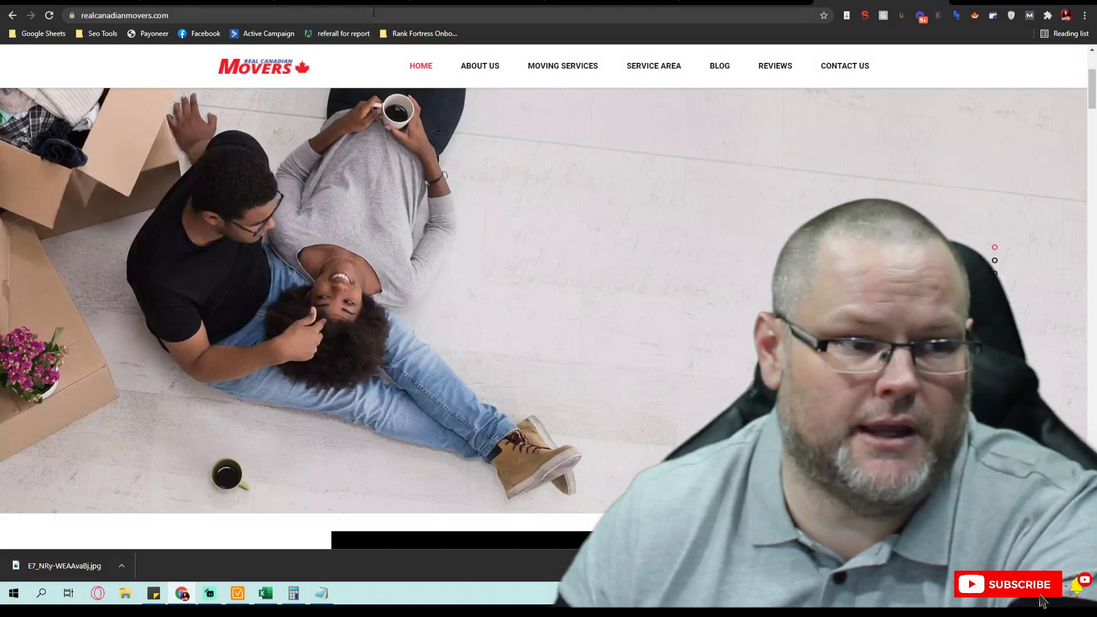
Step: Load the site's sitemap.xml address
click(374, 13)
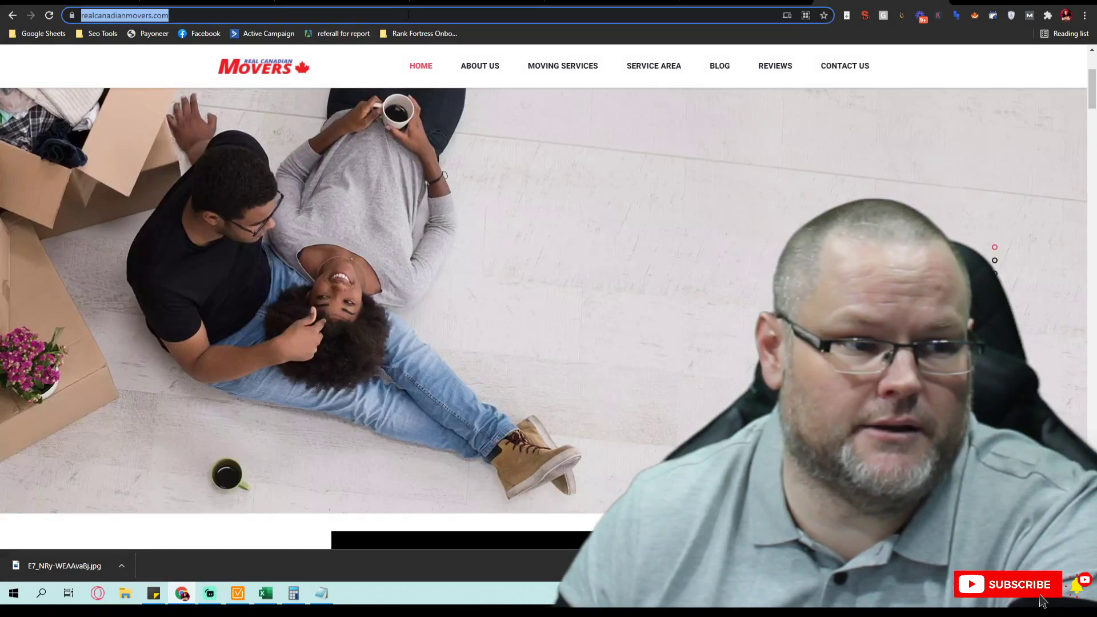
click(406, 17)
text(sitemap.x)
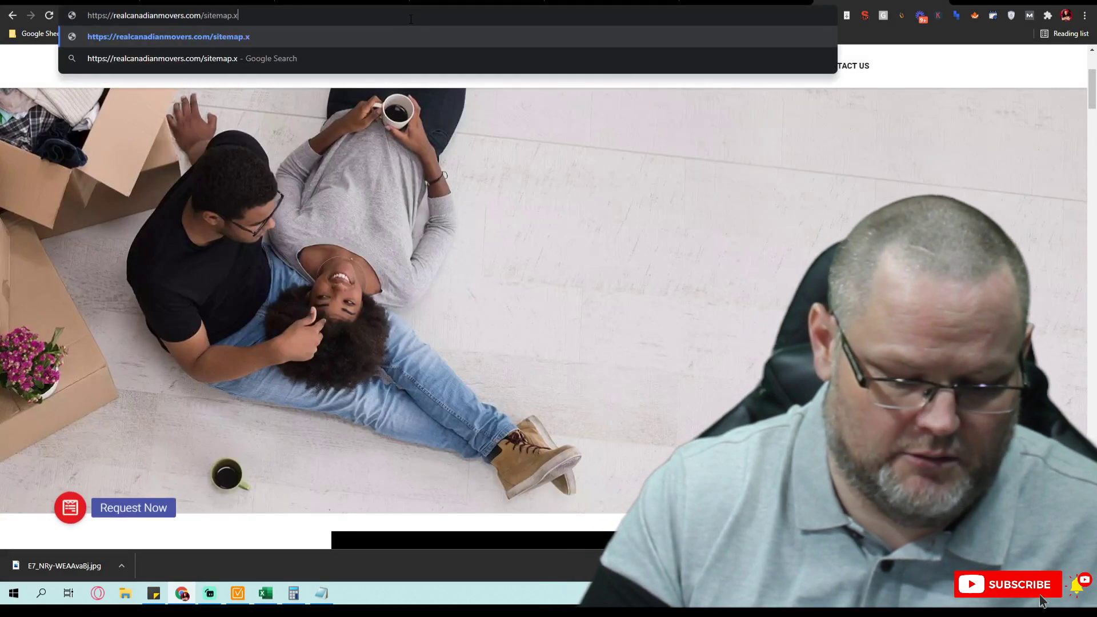
text(ml)
key(Return)
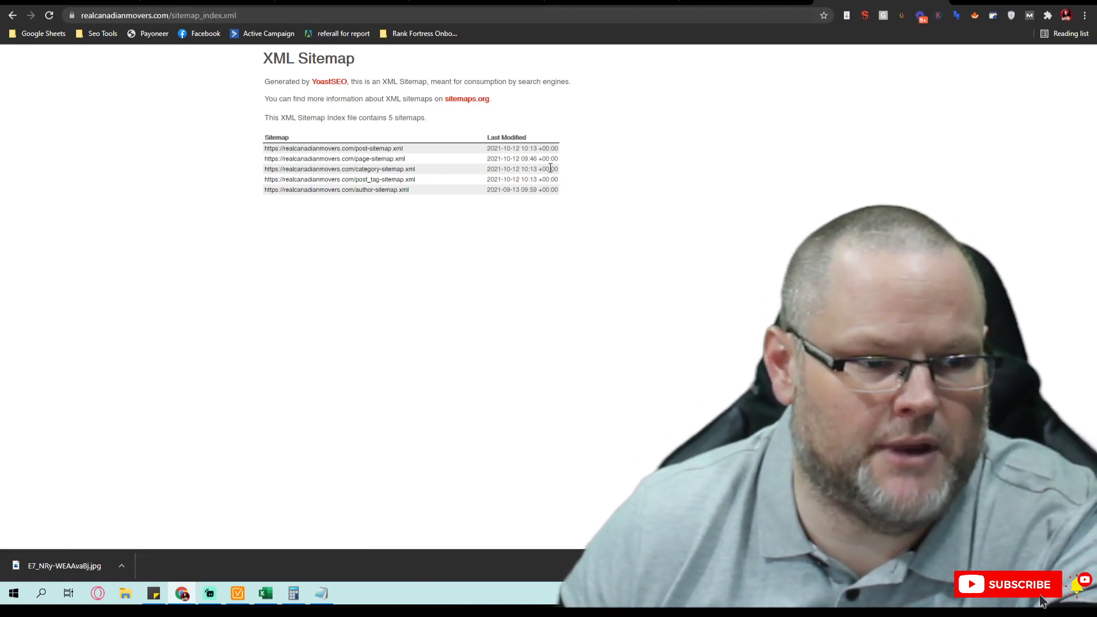
click(385, 149)
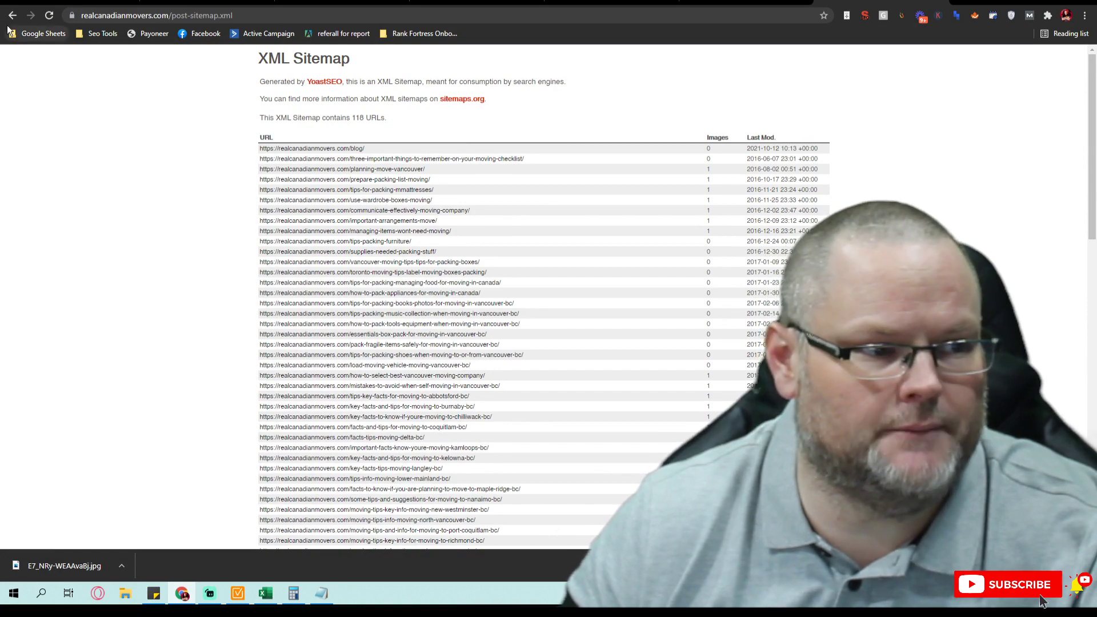
scroll(423, 317, down, 12)
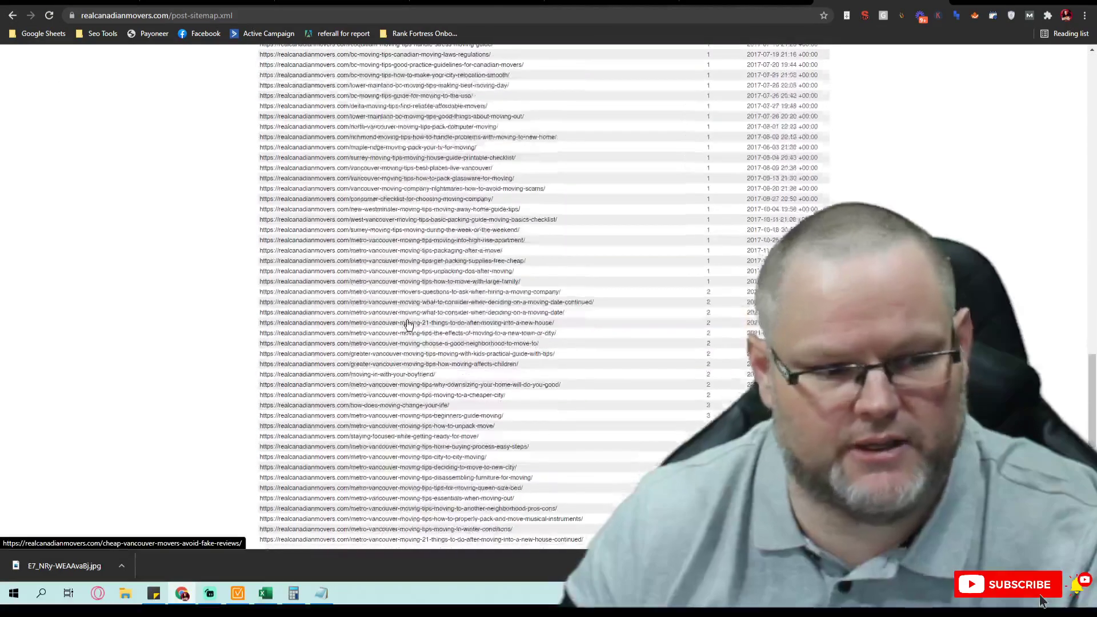
scroll(388, 280, up, 12)
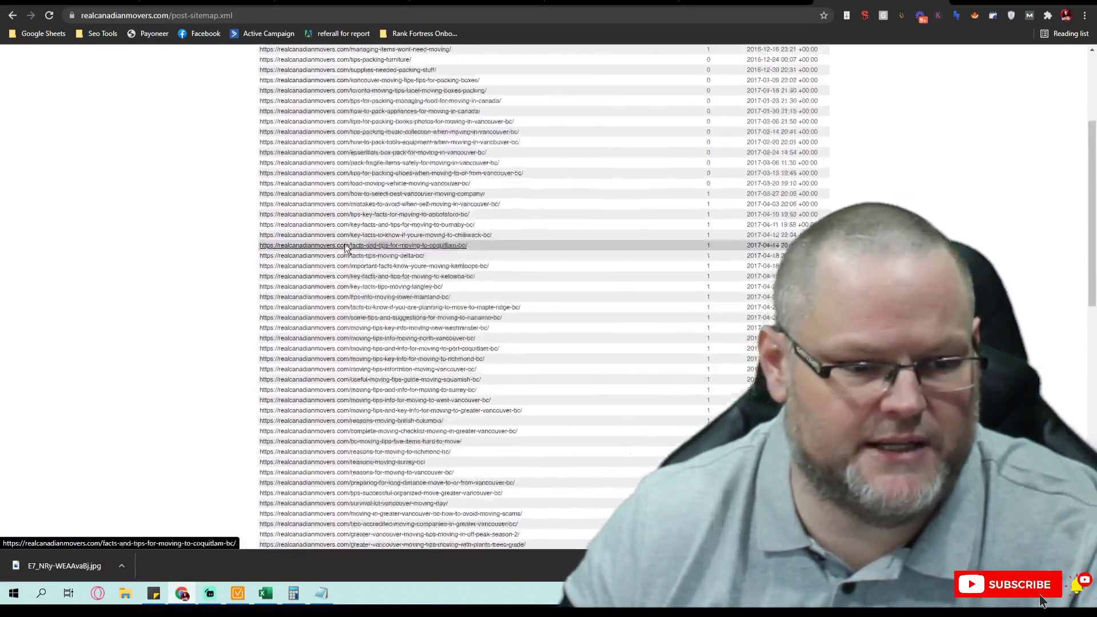
click(13, 15)
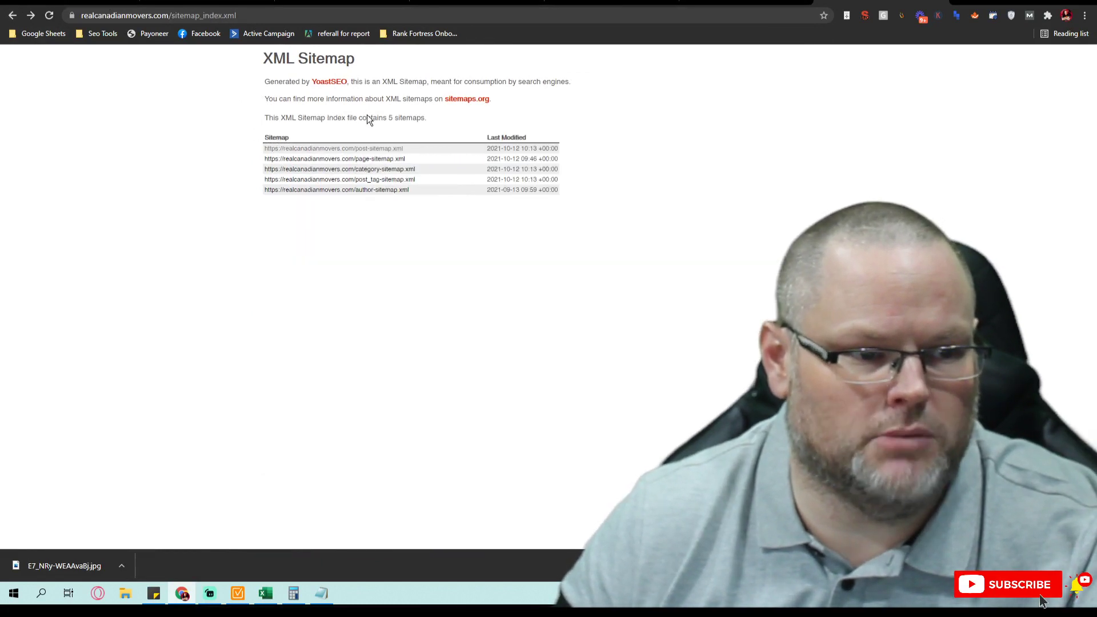
click(397, 160)
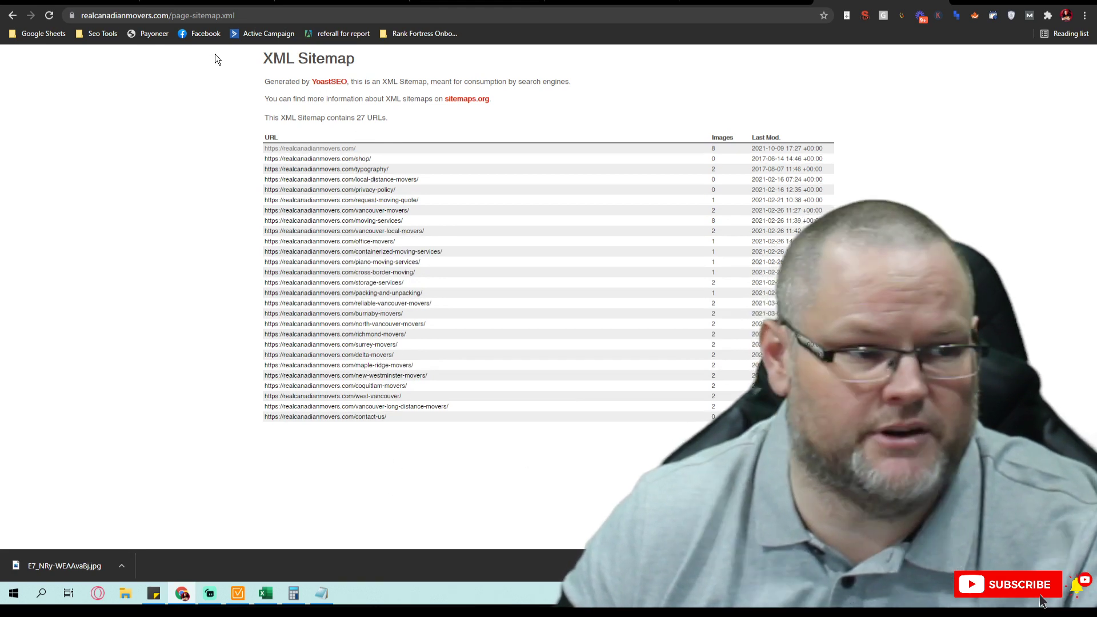
click(12, 15)
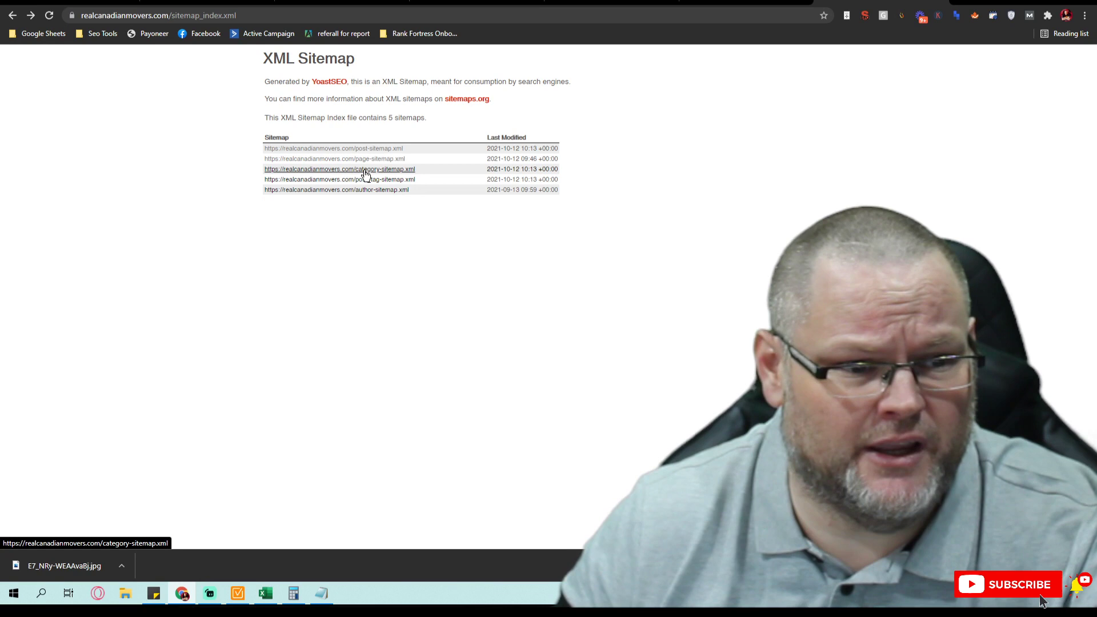
click(370, 170)
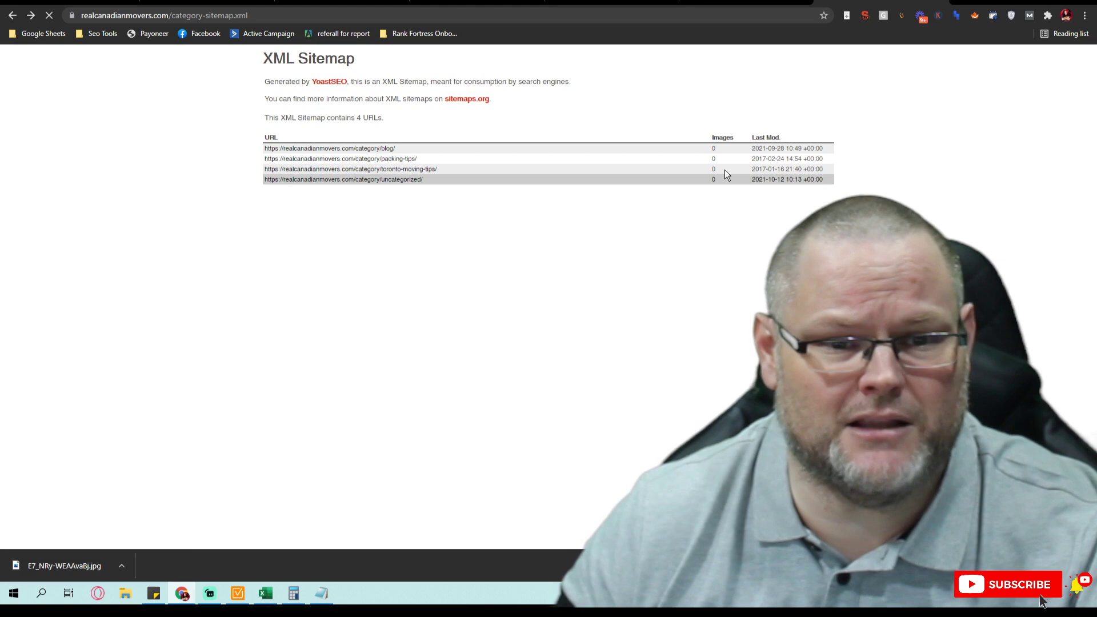
key(alt+Left)
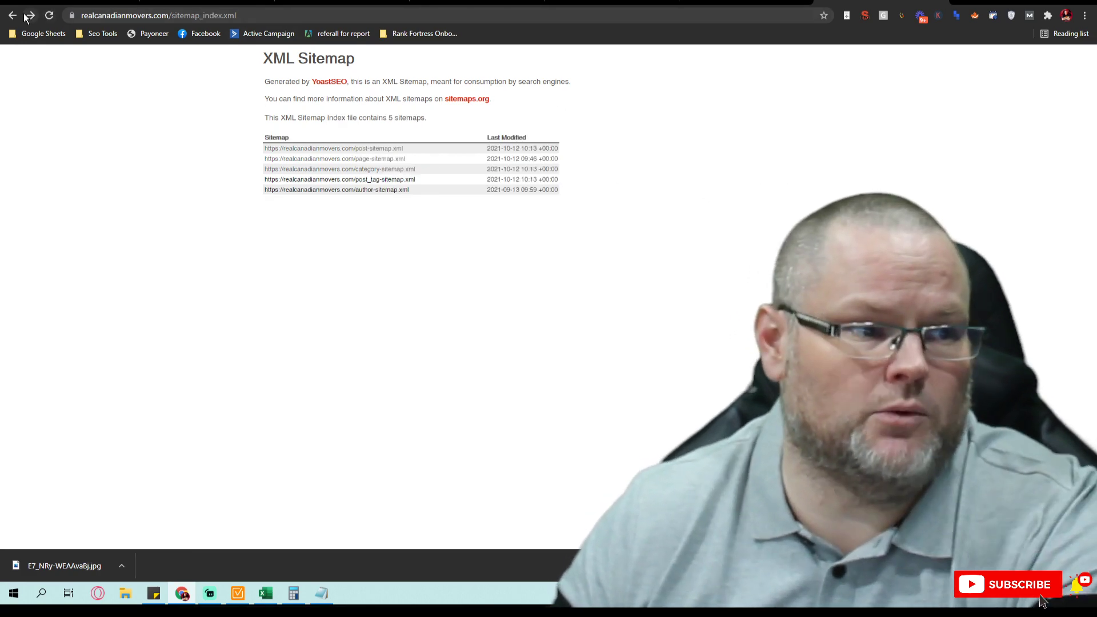
Step: Go back from the sitemap to the Real Canadian Movers home page
click(12, 15)
scroll(554, 280, down, 5)
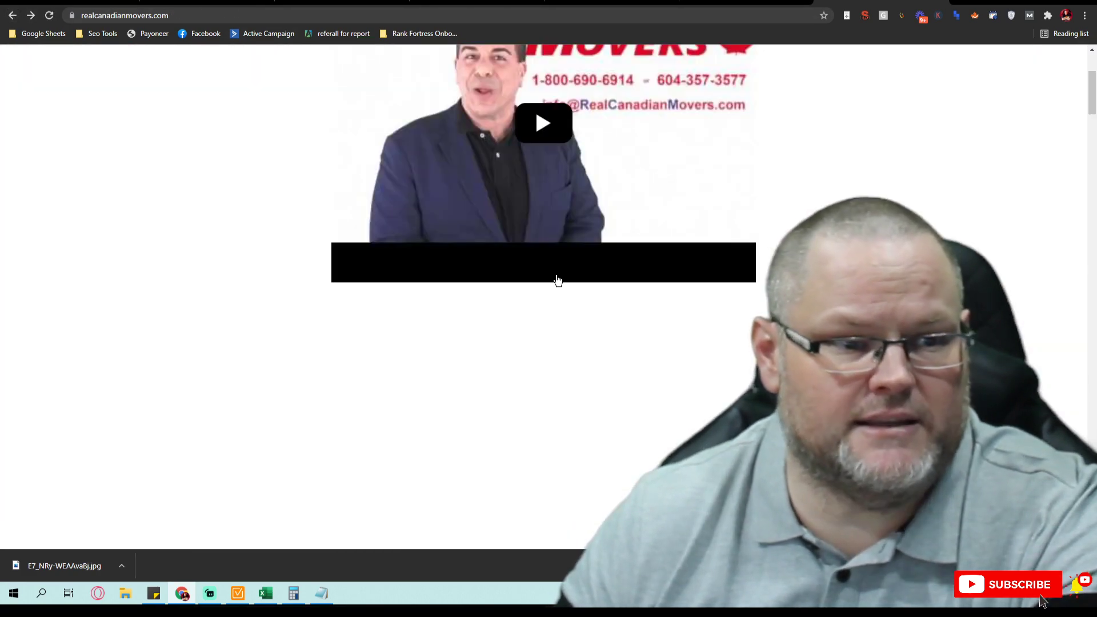
scroll(568, 266, up, 5)
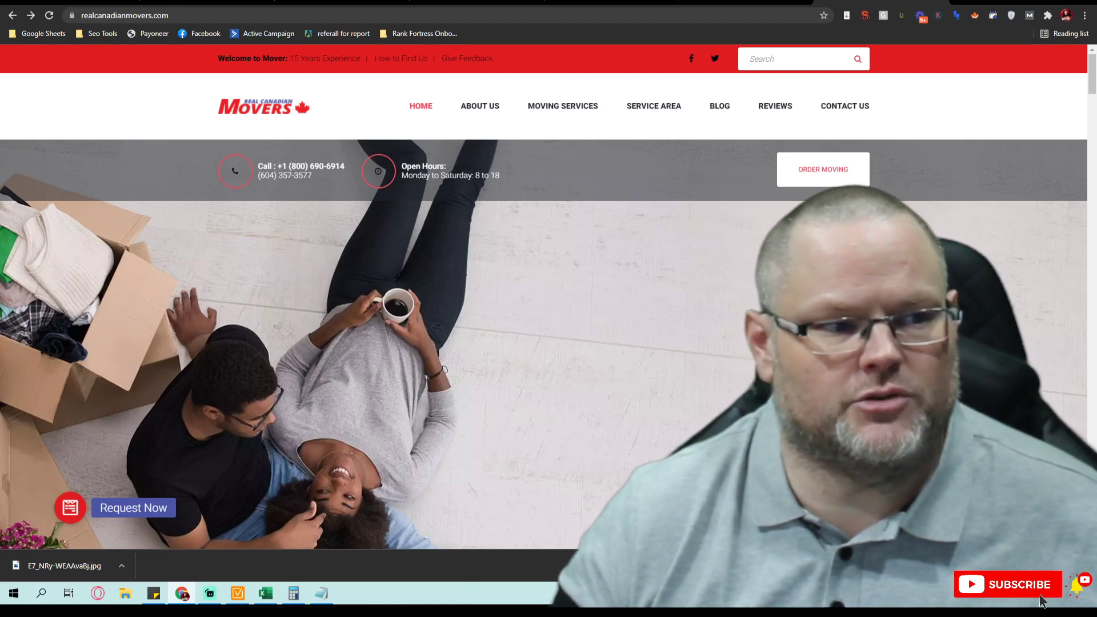
Step: Return to the Burnaby BC Canada movers results and circle the People also ask questions
click(10, 17)
scroll(636, 200, up, 3)
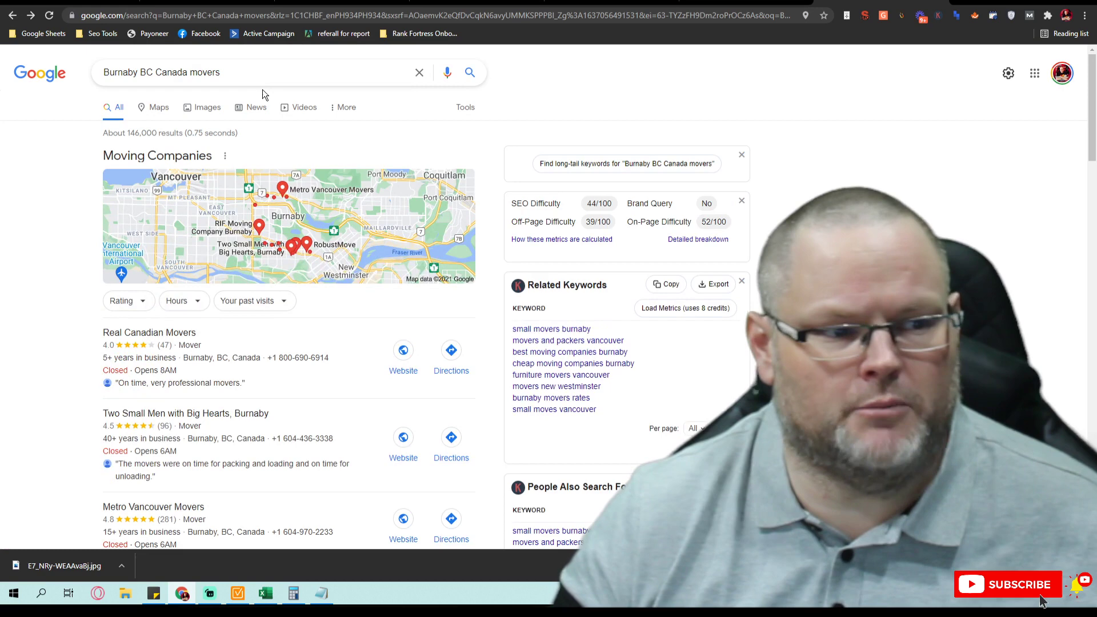
scroll(264, 94, down, 10)
scroll(266, 106, up, 2)
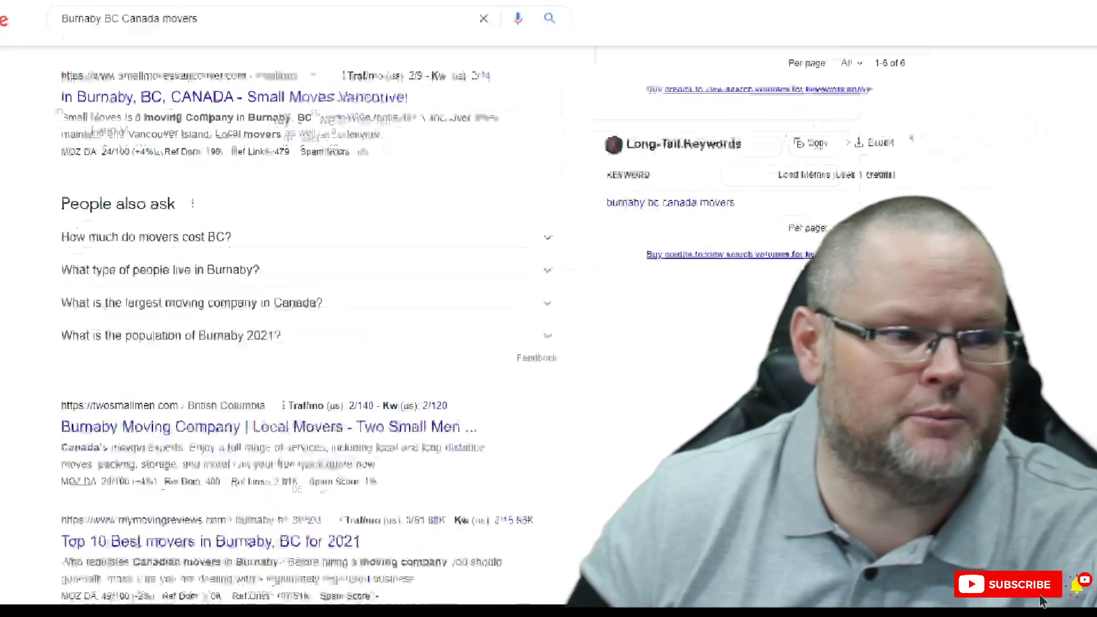
mouse_move(131, 207)
mouse_down()
mouse_move(528, 245)
mouse_move(36, 215)
mouse_up()
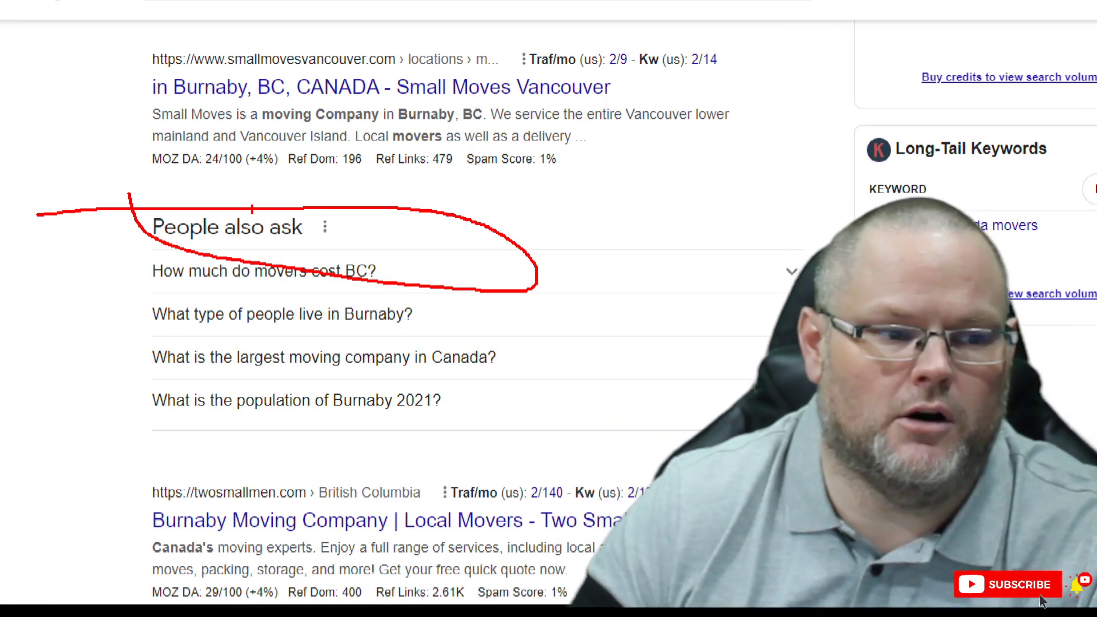
key(Escape)
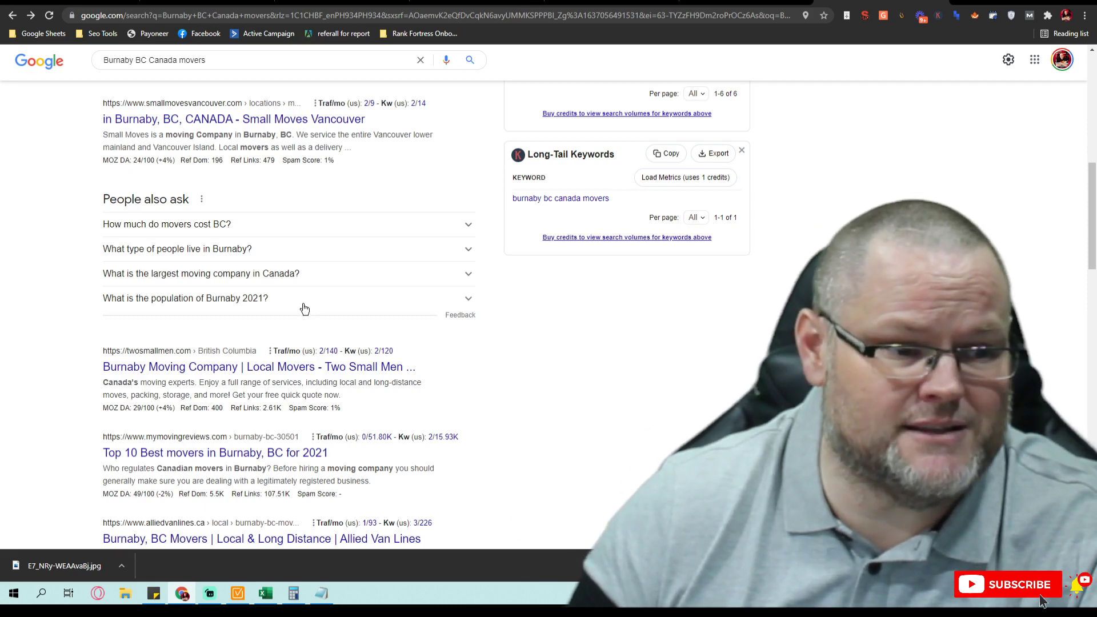
click(301, 301)
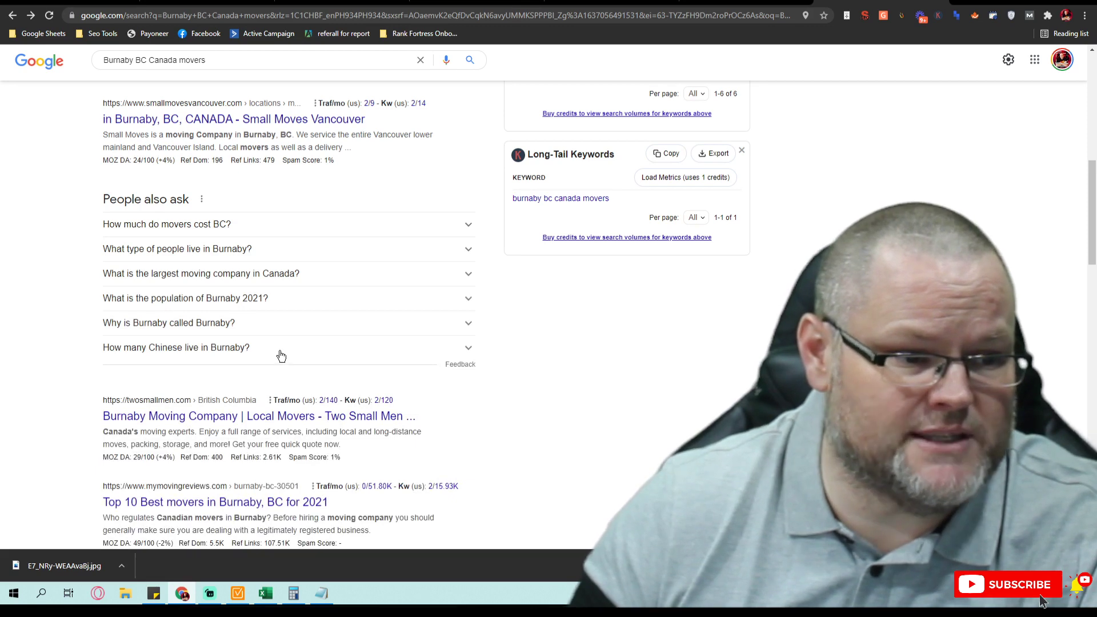
click(279, 224)
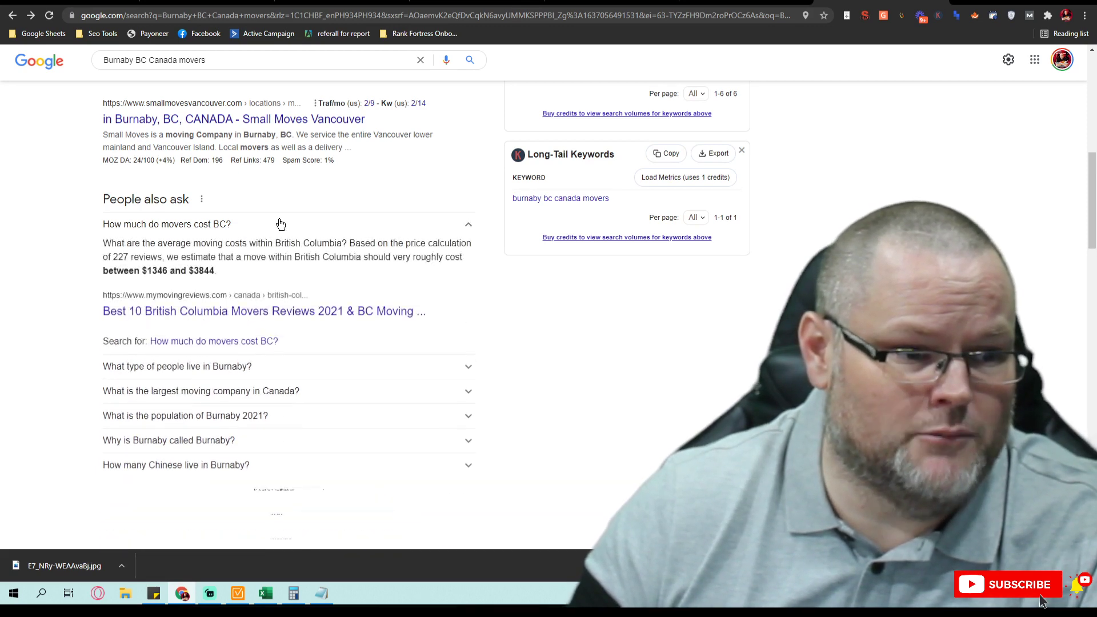
click(277, 223)
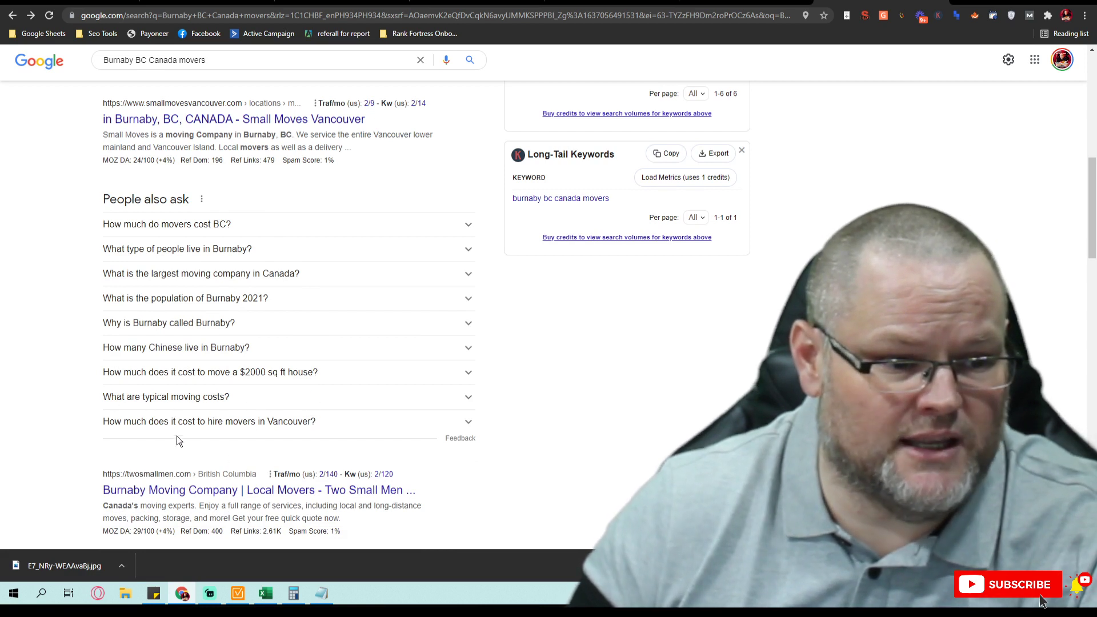
double_click(288, 421)
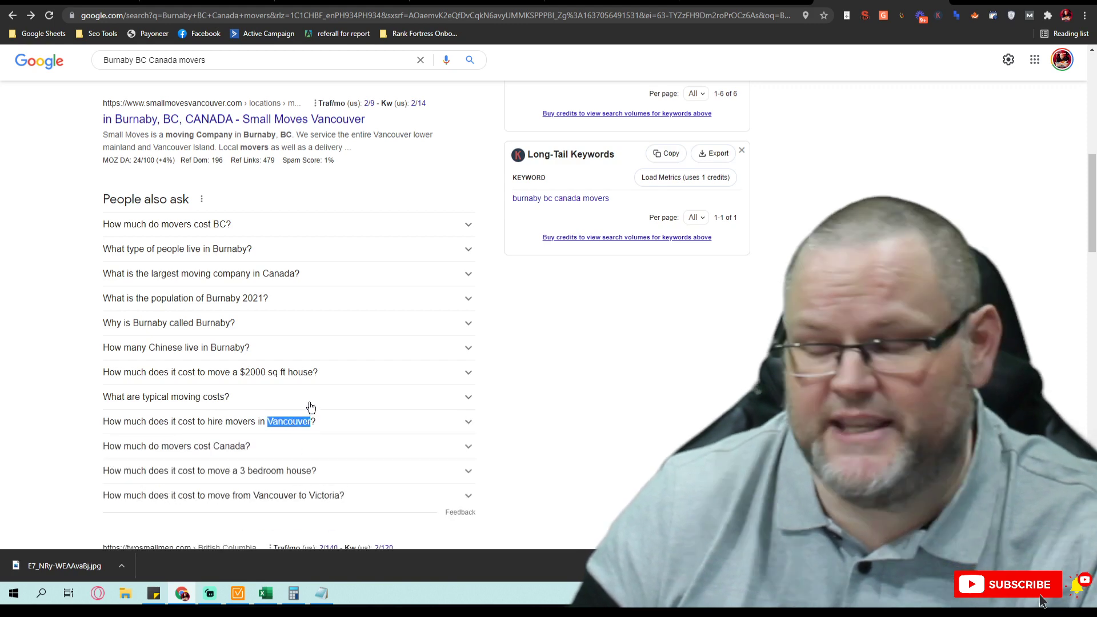
scroll(306, 402, down, 5)
scroll(304, 393, up, 5)
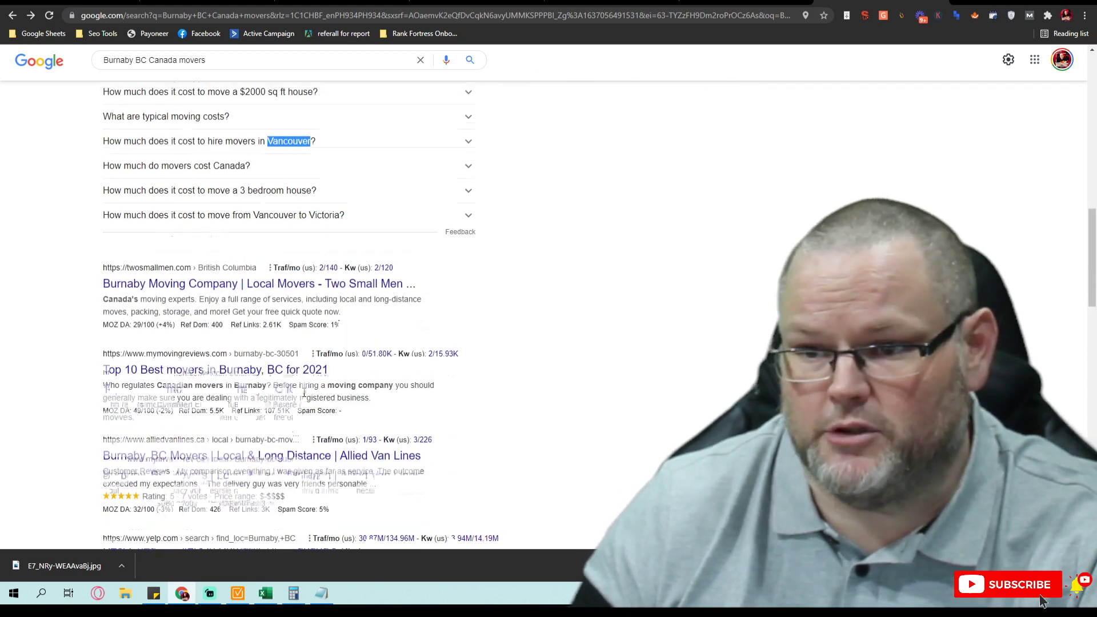
scroll(291, 378, down, 2)
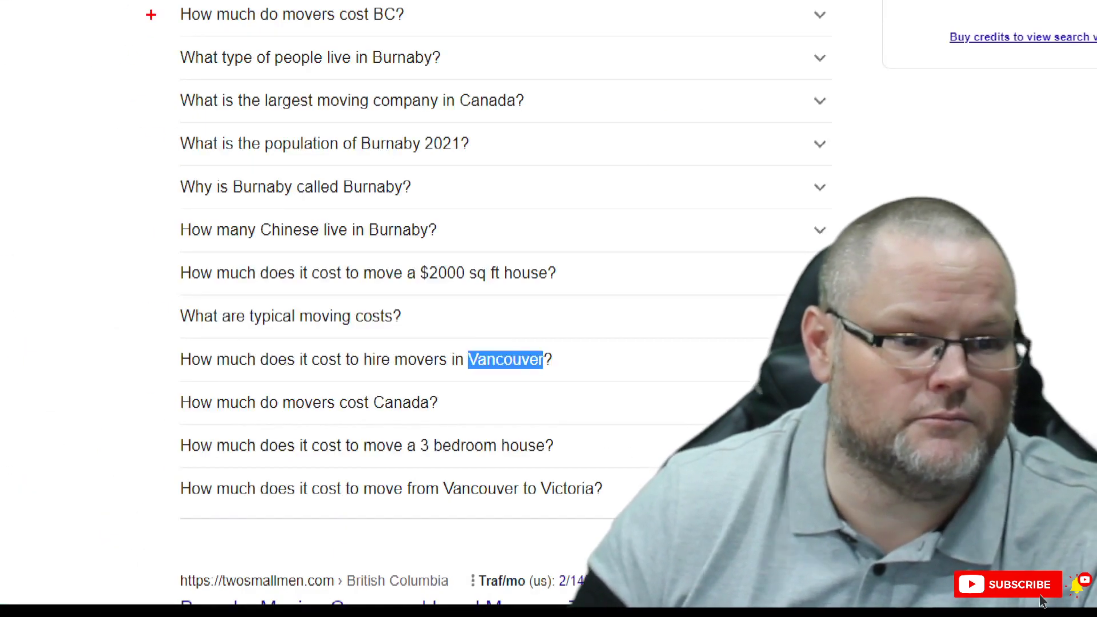
drag(152, 14, 586, 570)
mouse_move(98, 1)
mouse_down()
mouse_move(132, 61)
mouse_move(173, 74)
mouse_up()
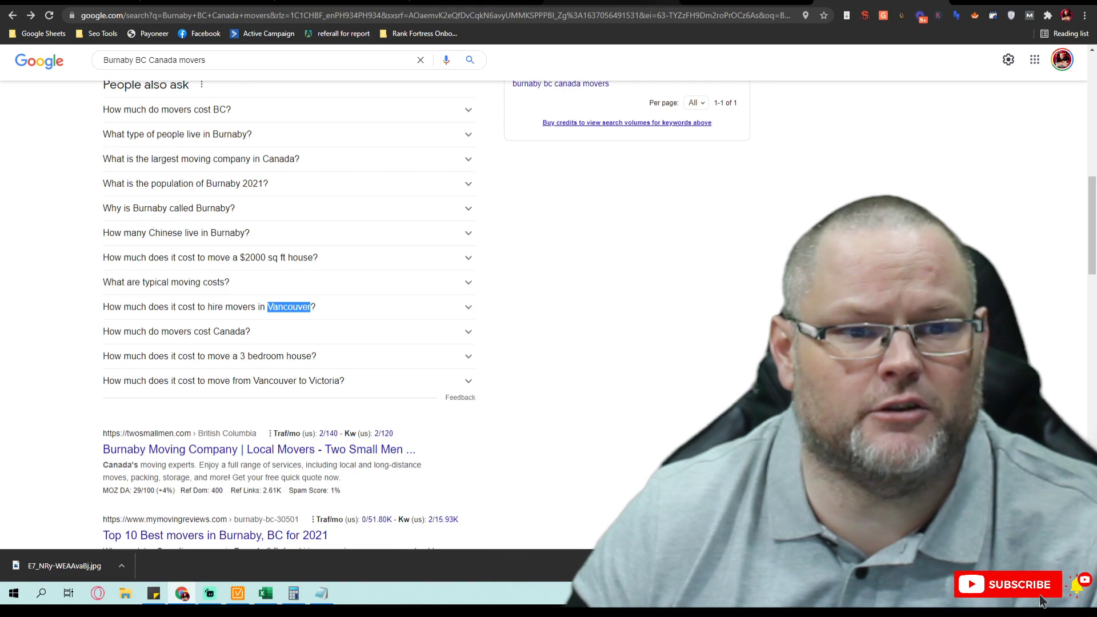
scroll(416, 487, up, 5)
scroll(368, 380, up, 6)
scroll(404, 328, down, 2)
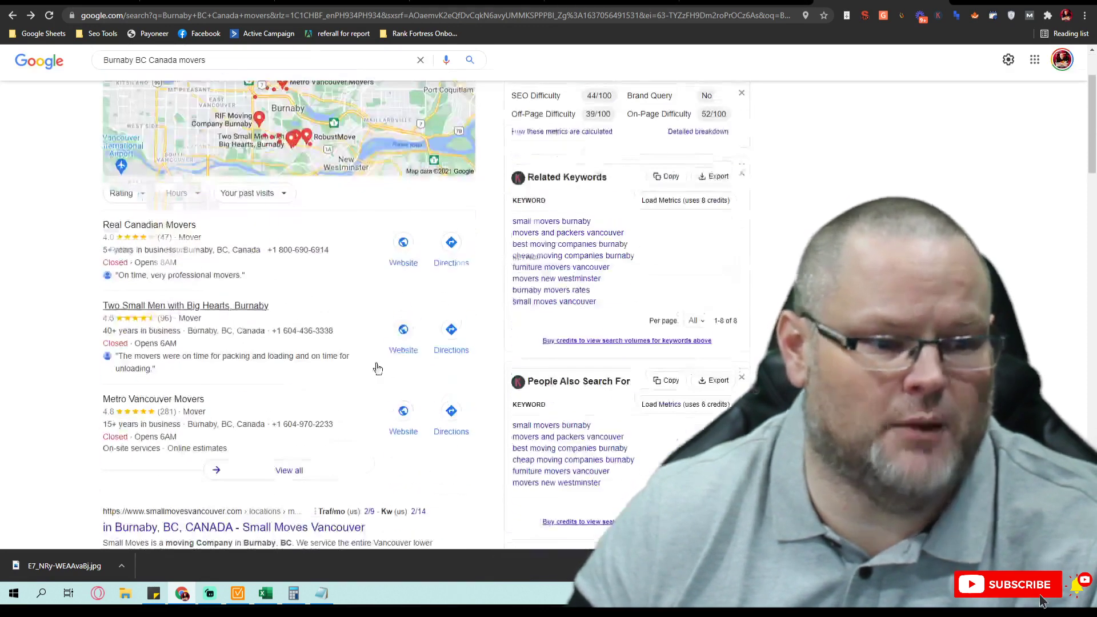
Step: Visit the Two Small Men website and try loading its sitemap.xml address
click(403, 323)
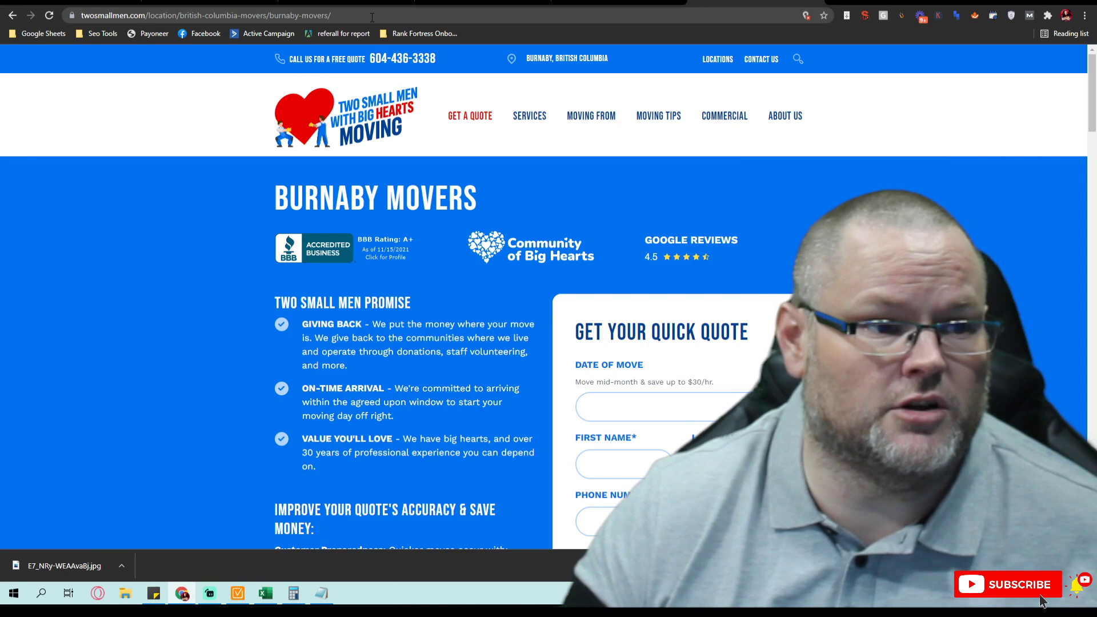
drag(330, 16, 150, 16)
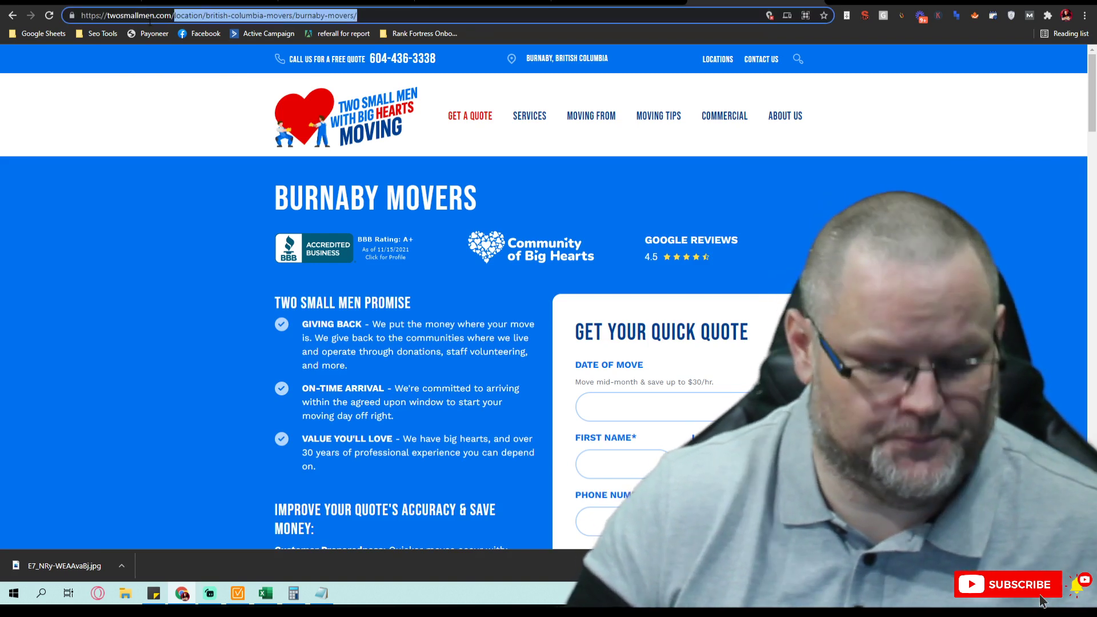
text(sitem)
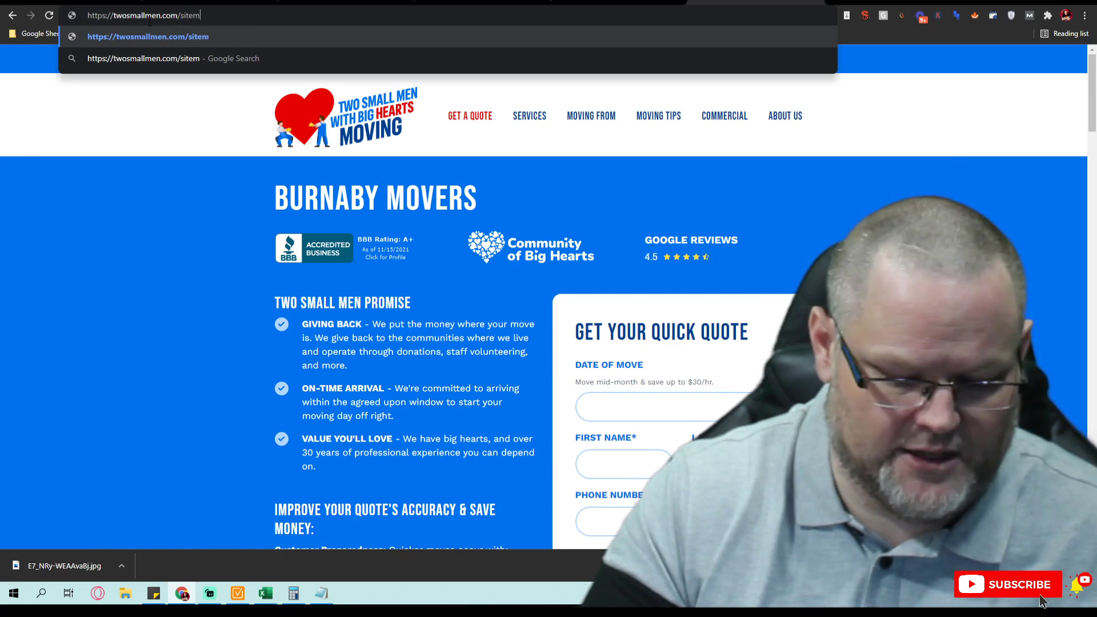
text(ap.xml)
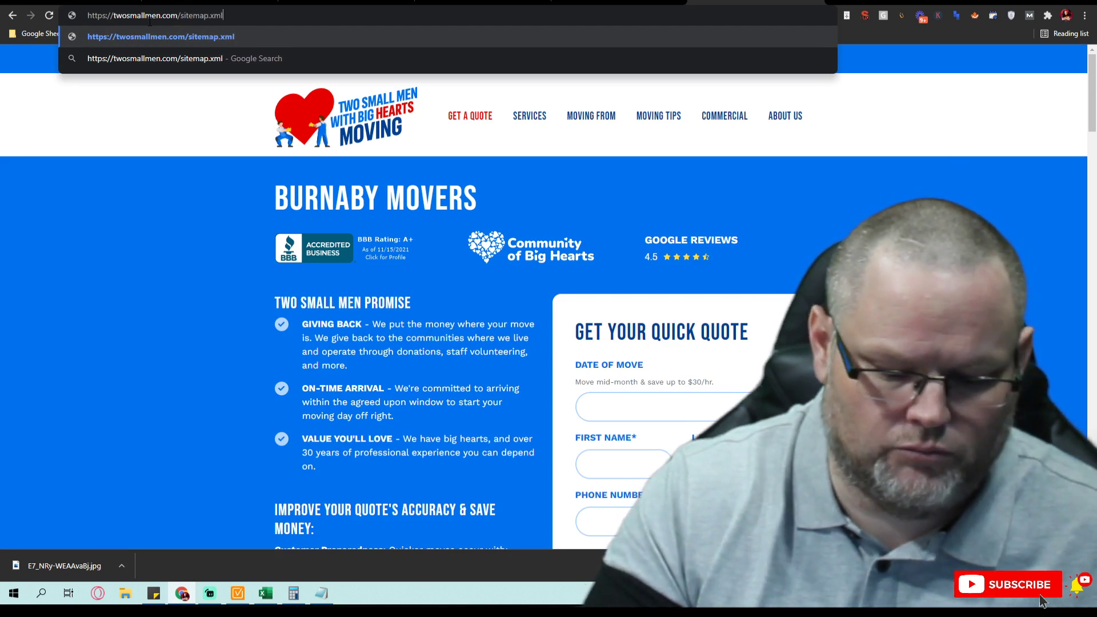
key(Return)
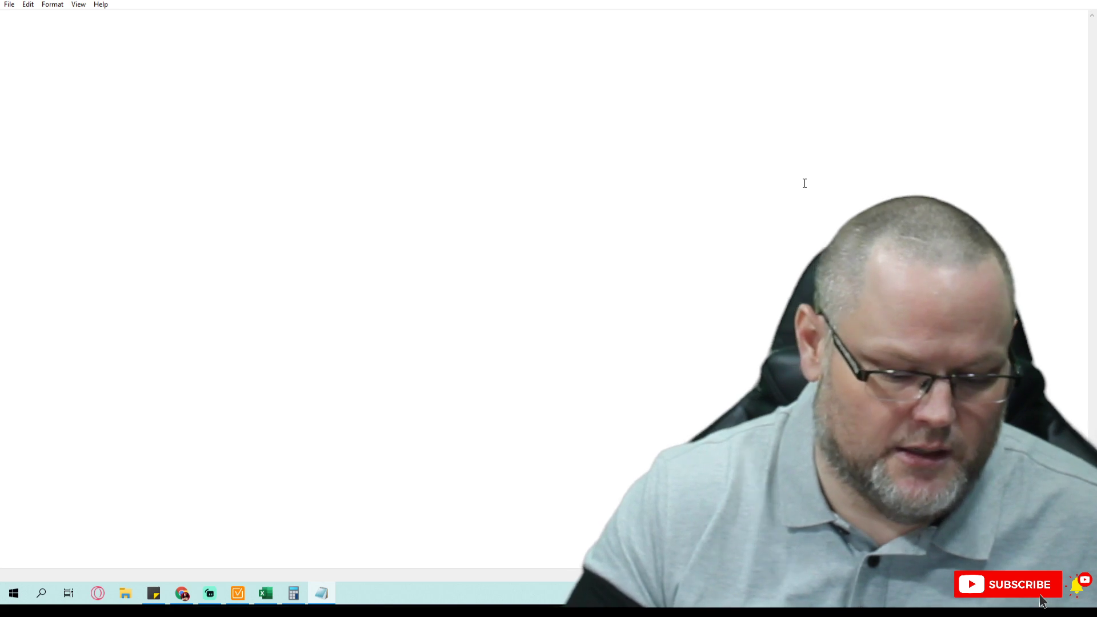
Step: Type the first note 'Sitemap of top 3 Competition', removing the typo 'teh'
text(Sitemap)
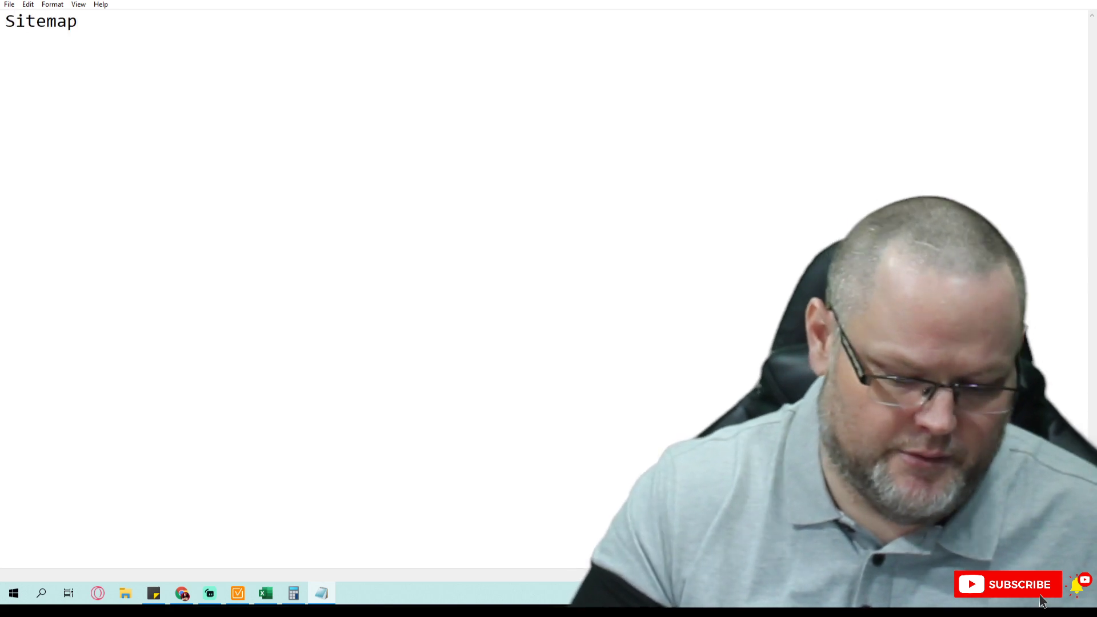
text( of teh to)
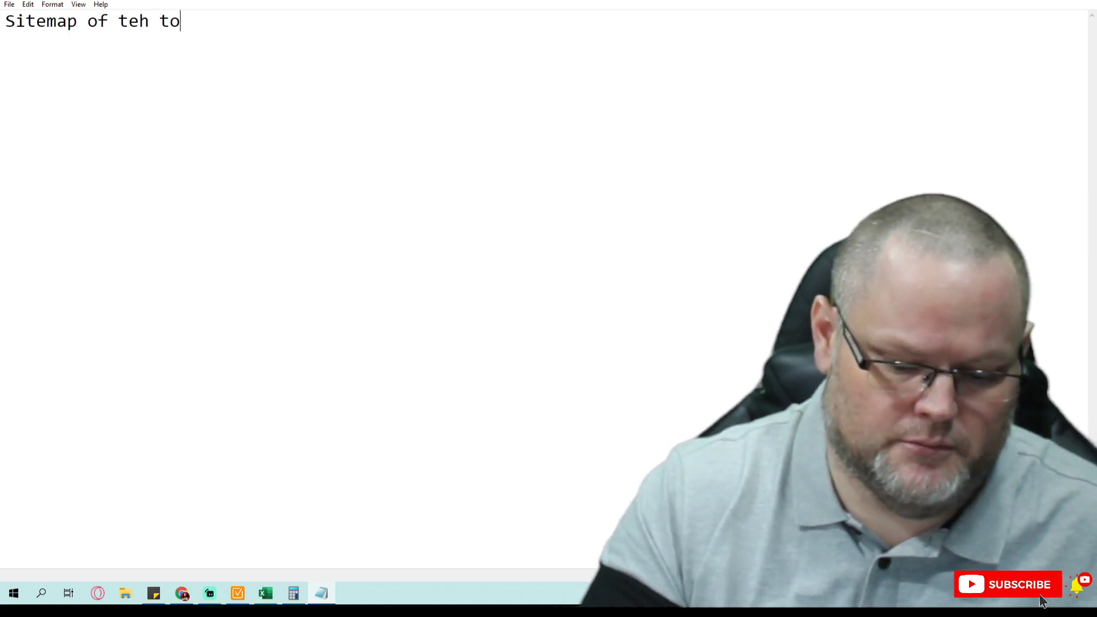
text(p 3 Comp)
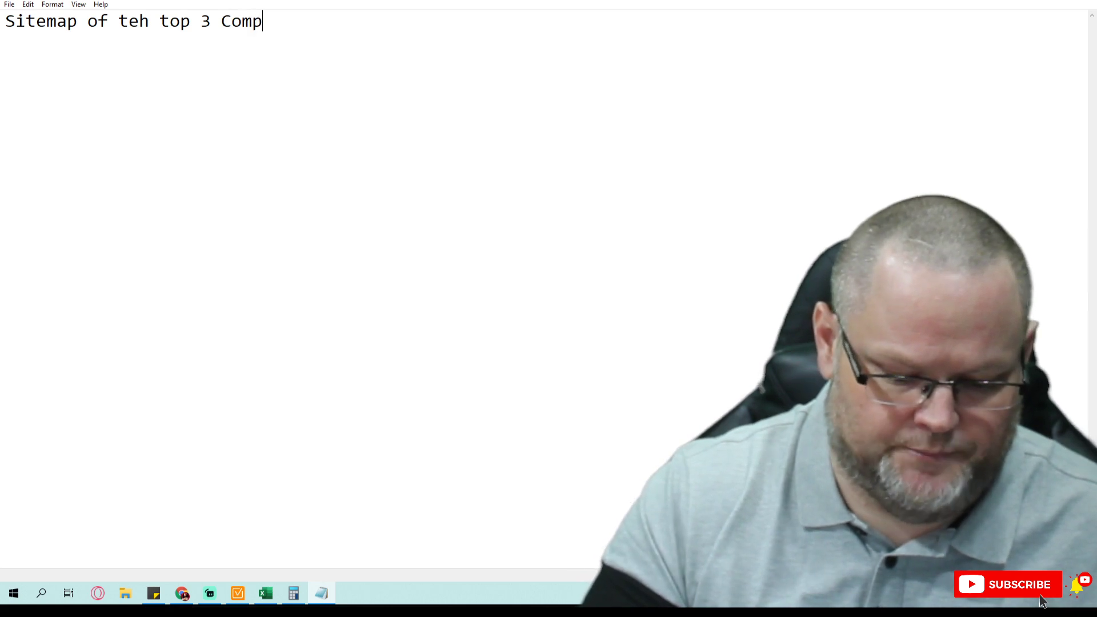
text(etition)
key(Return)
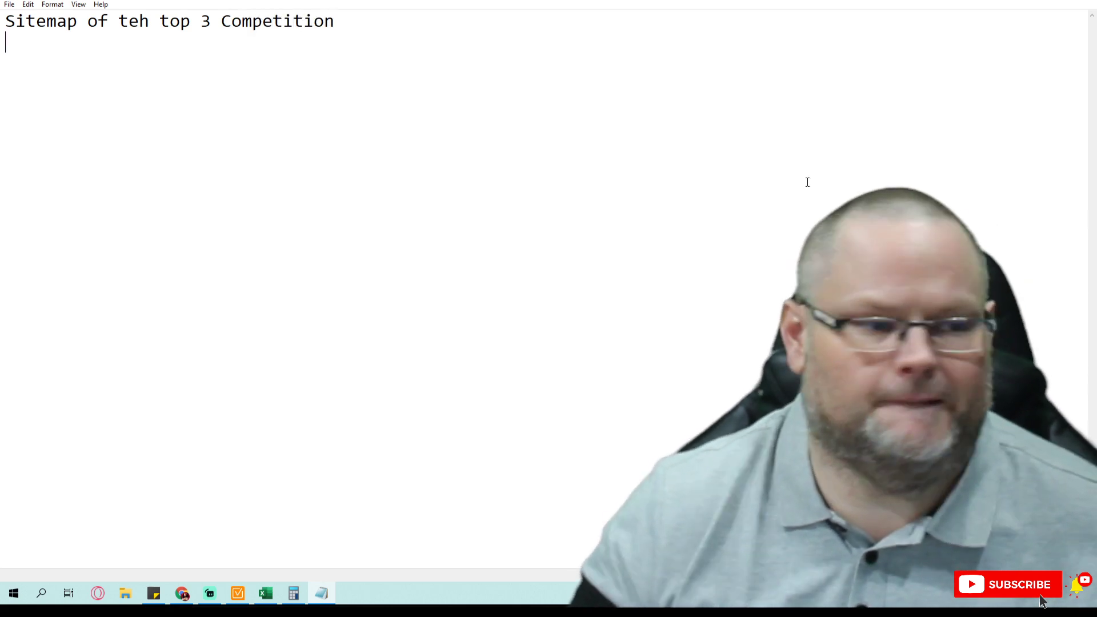
double_click(134, 24)
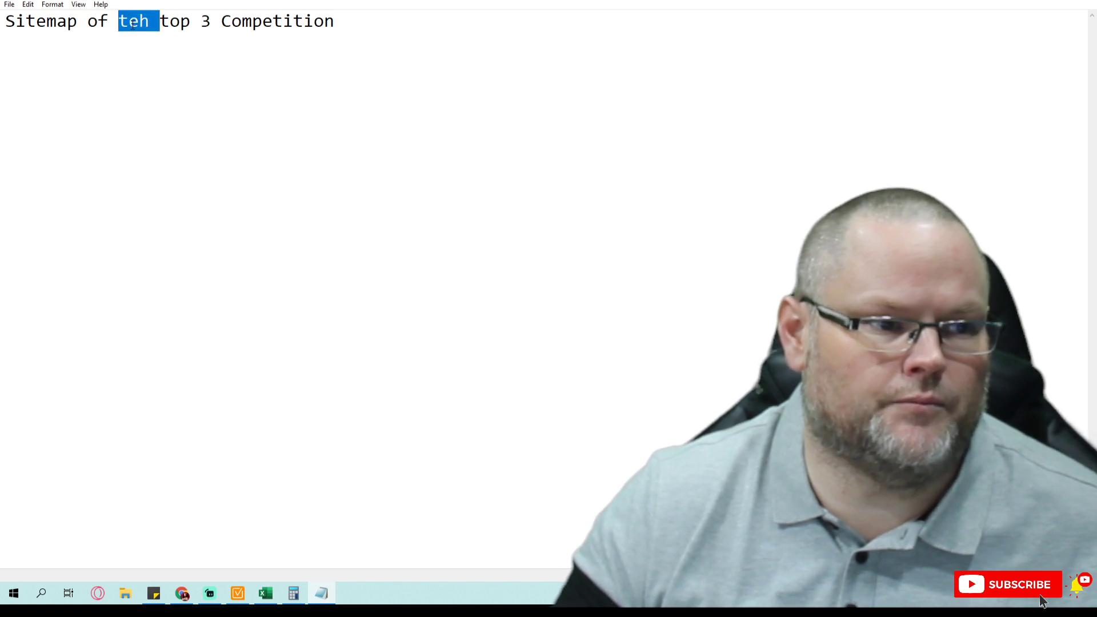
key(BackSpace)
click(129, 57)
Step: Add the notes 'Clone their url structure', 'page structure' and 'internal linking' on separate lines
text(C)
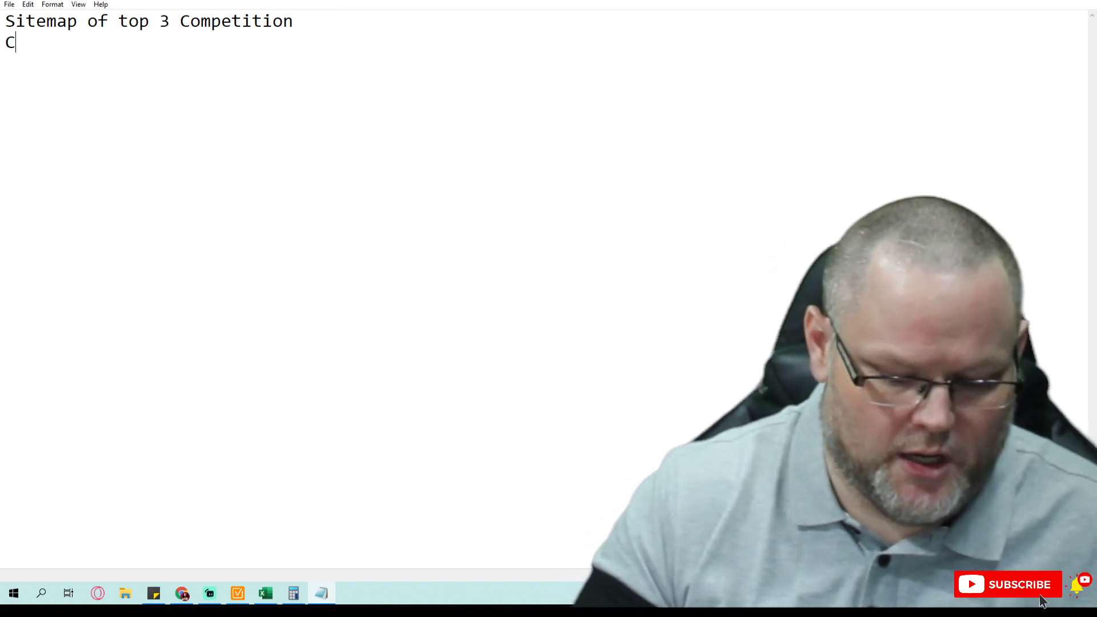
text(lone their ur)
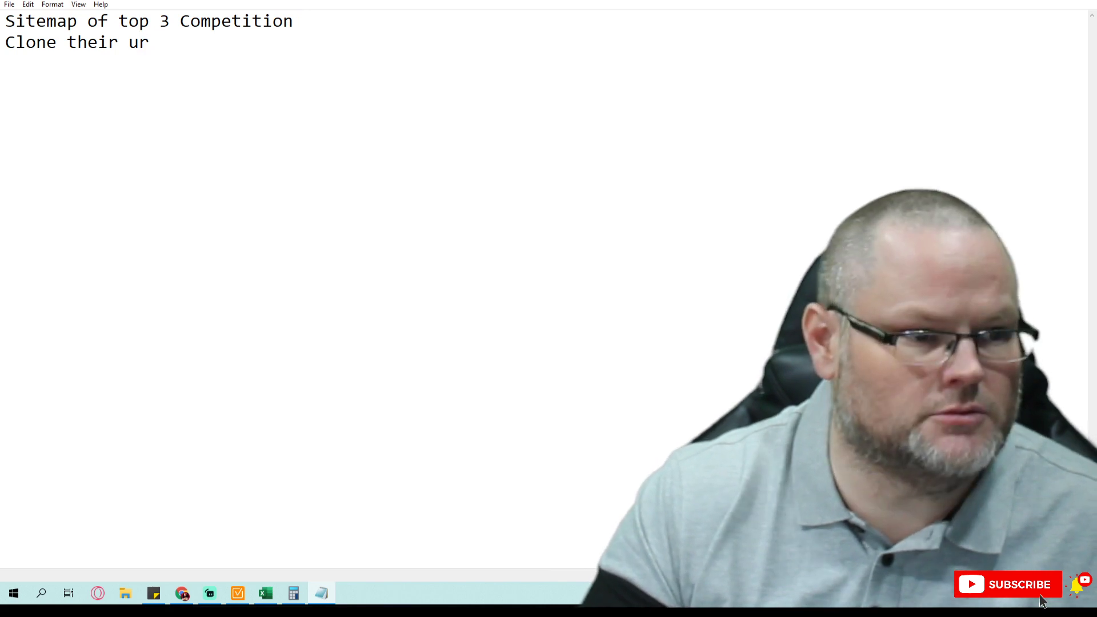
key(BackSpace)
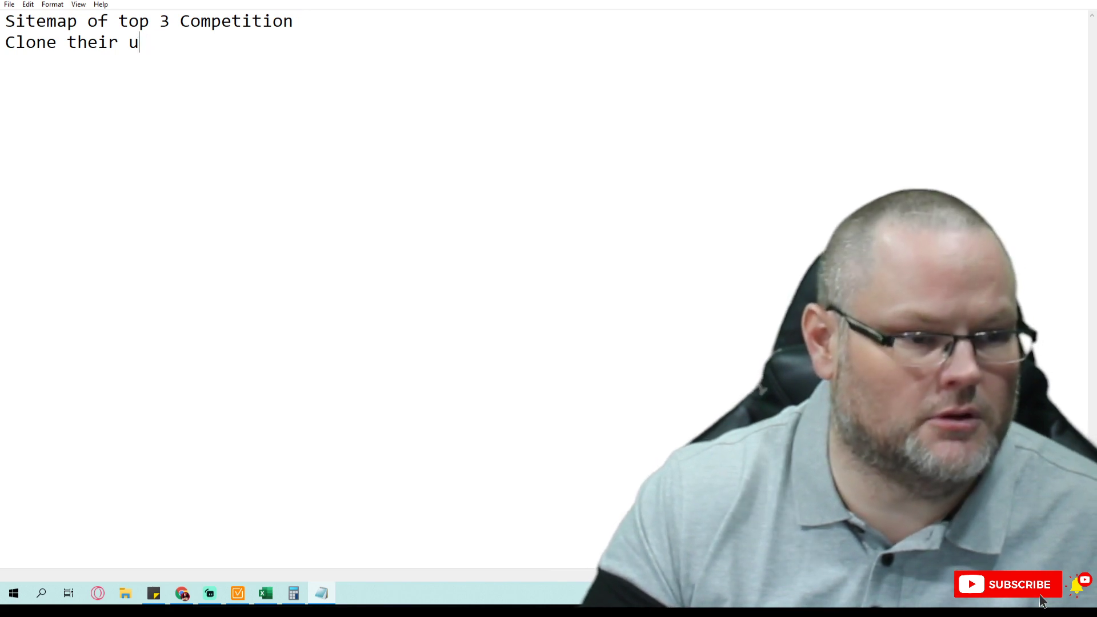
text(rl struc)
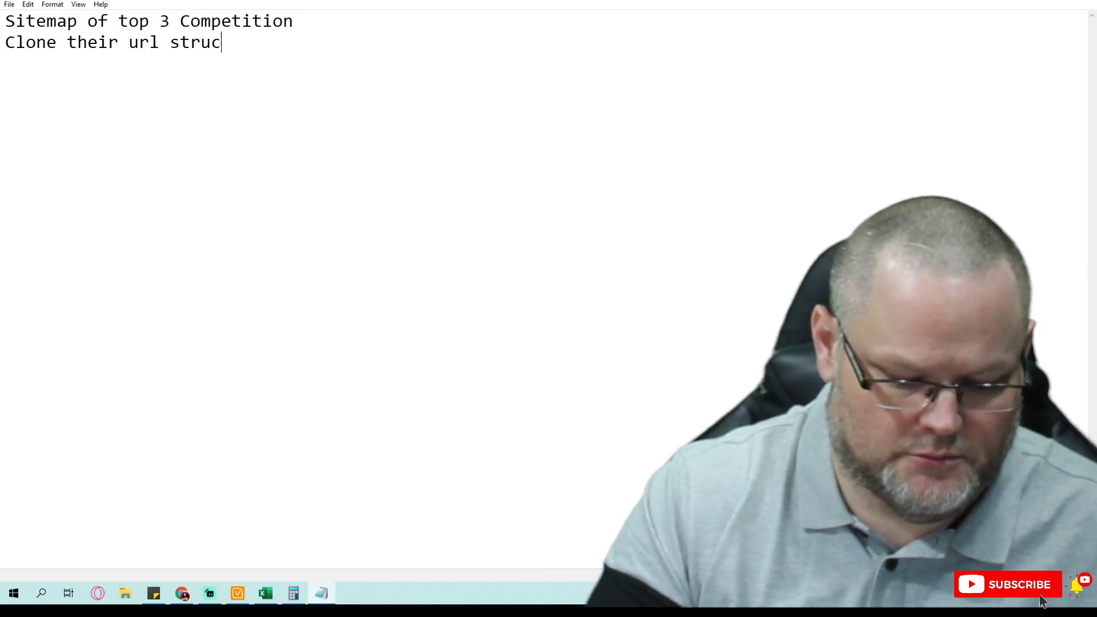
text(ture)
key(Return)
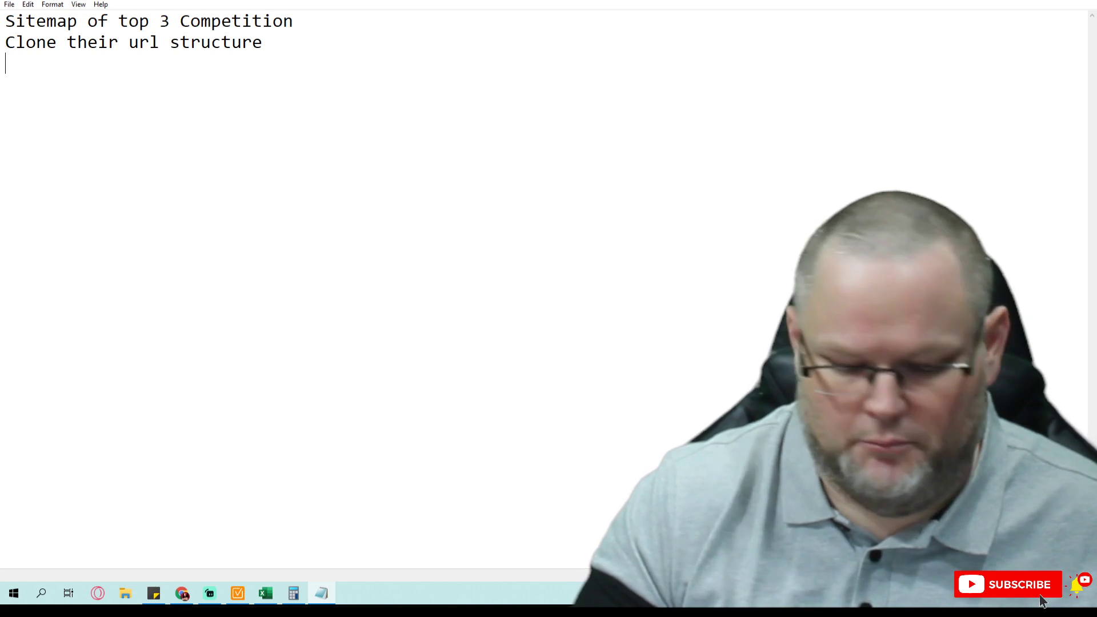
text(page stru)
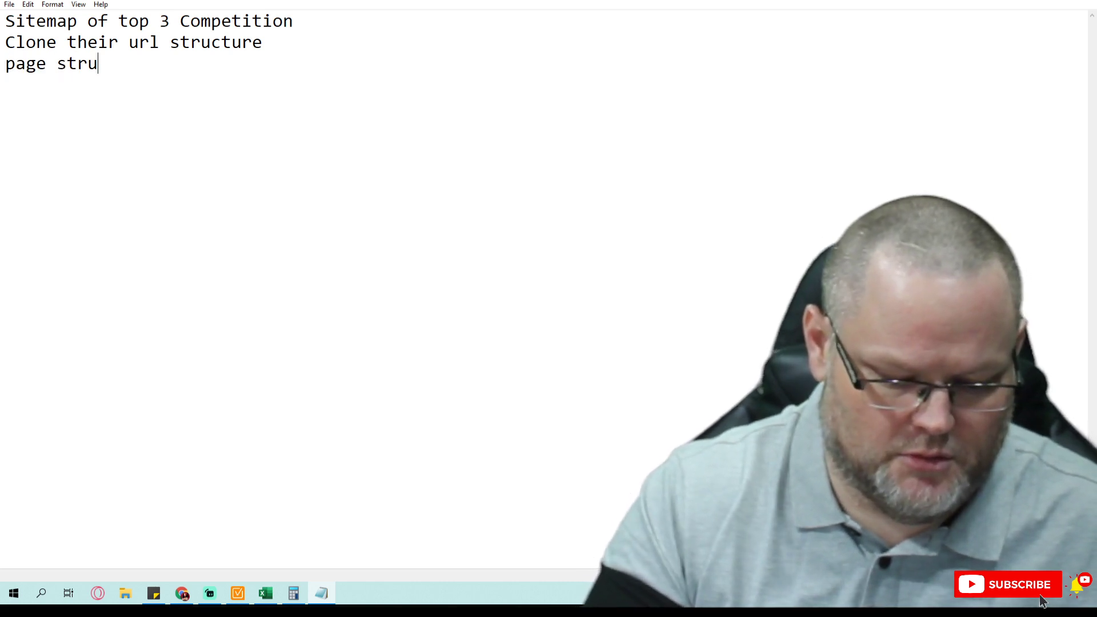
text(cture)
key(Return)
text(int)
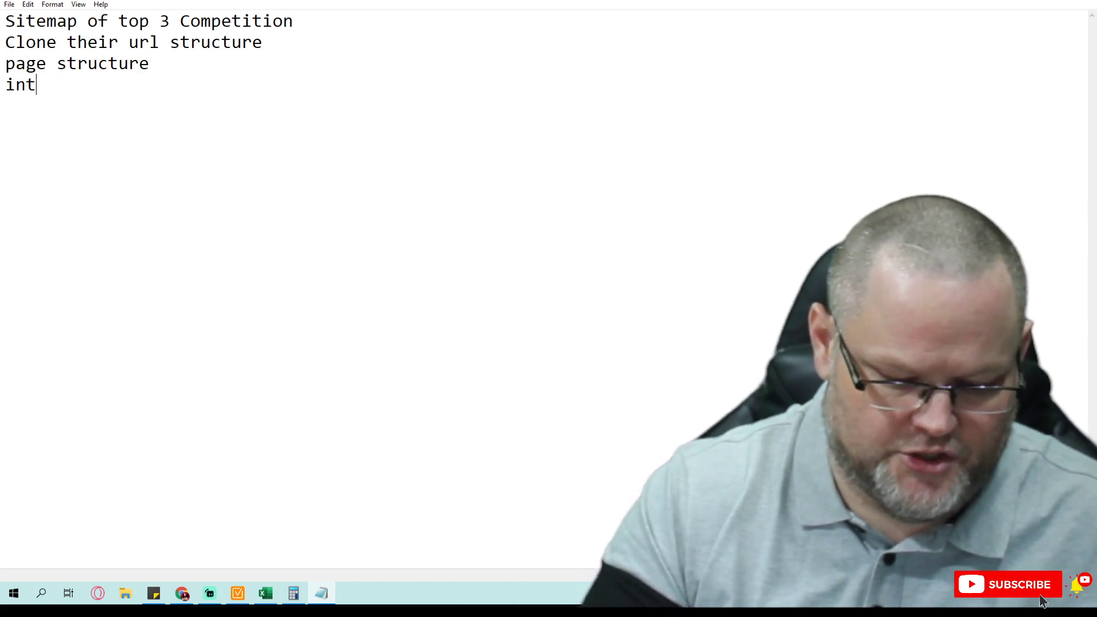
text(ernal linkin)
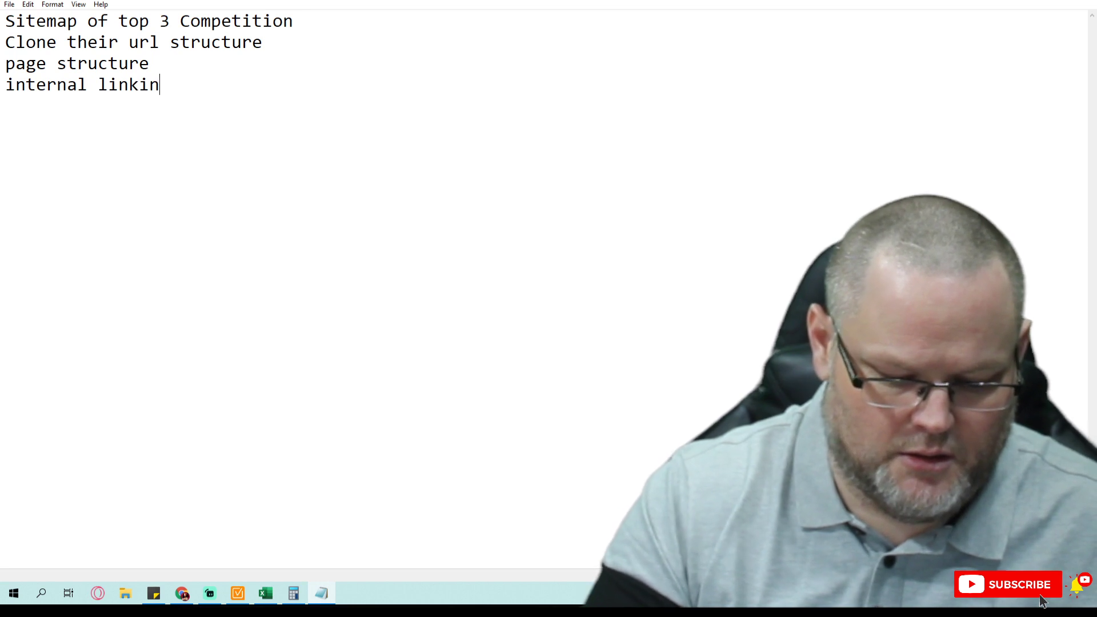
text(g)
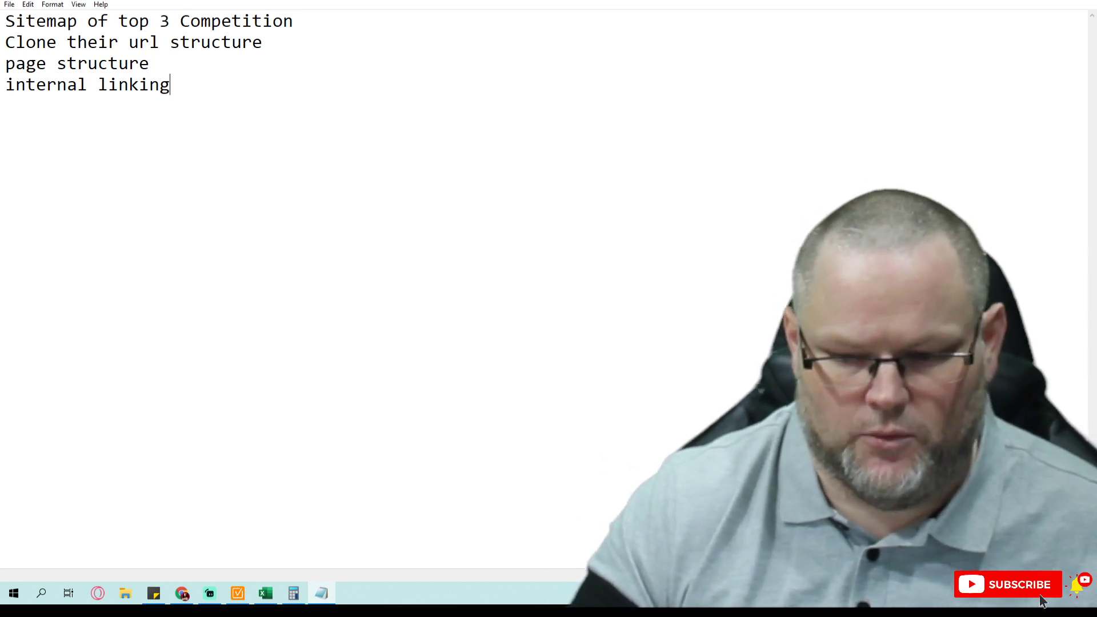
key(Return)
key(Return)
Step: Type 'Recreat this based on our own website with our own content', then retype its first word as 'Recreate'
text(Rec)
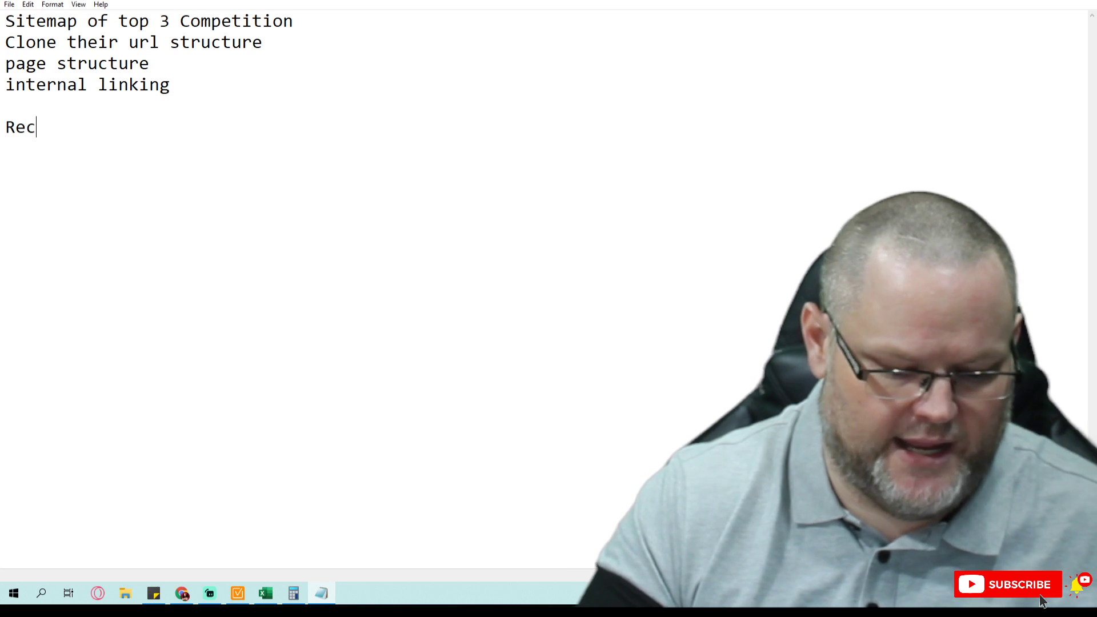
text(reat this )
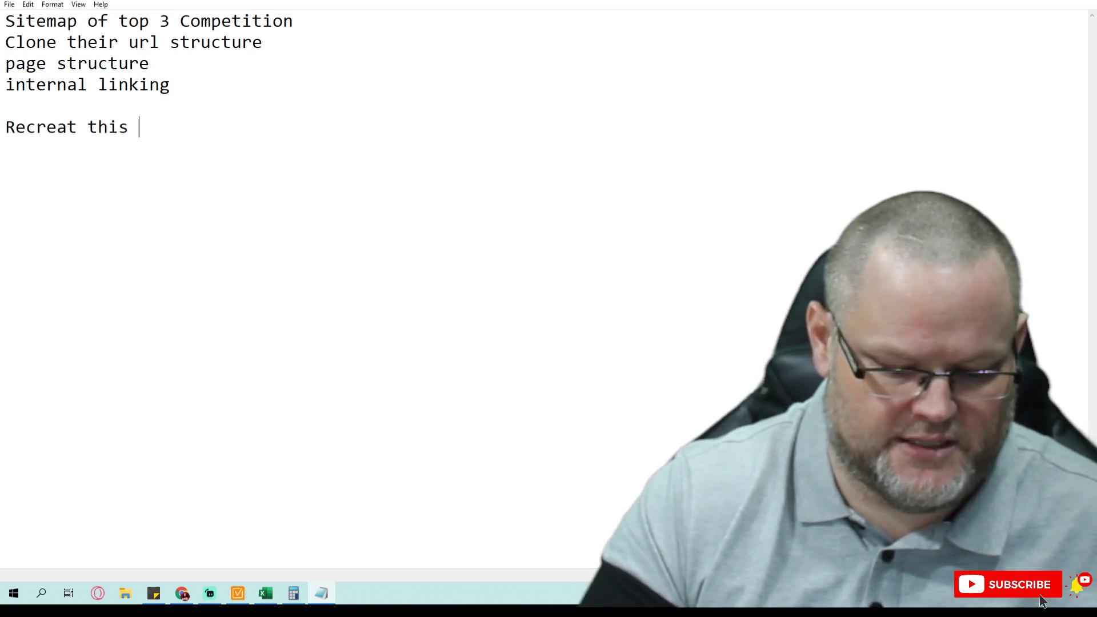
text(based on ou)
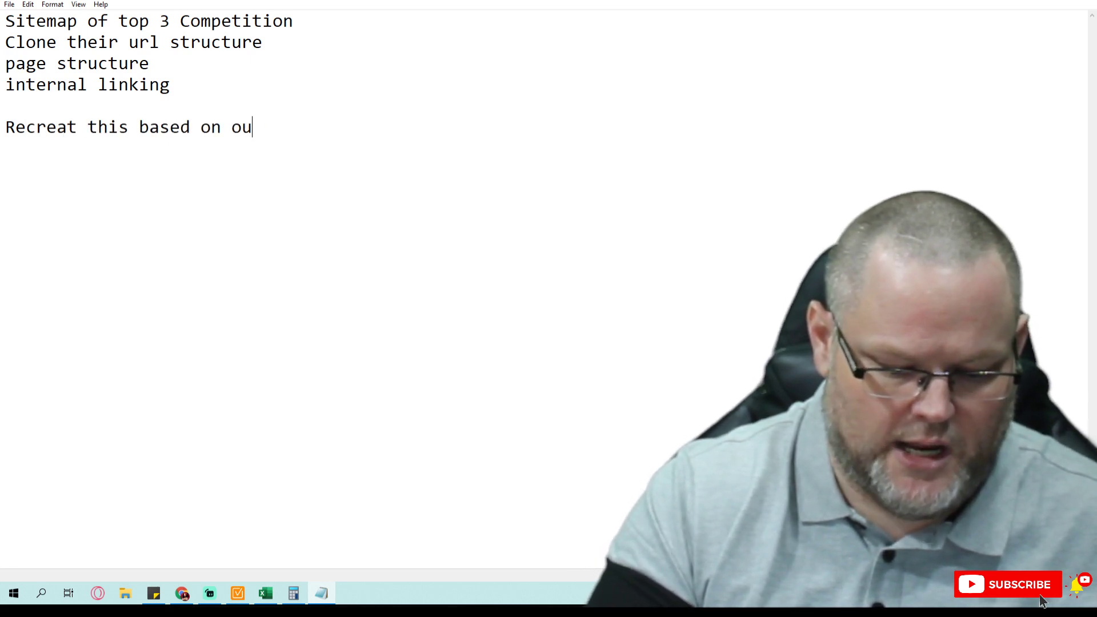
text(r own website)
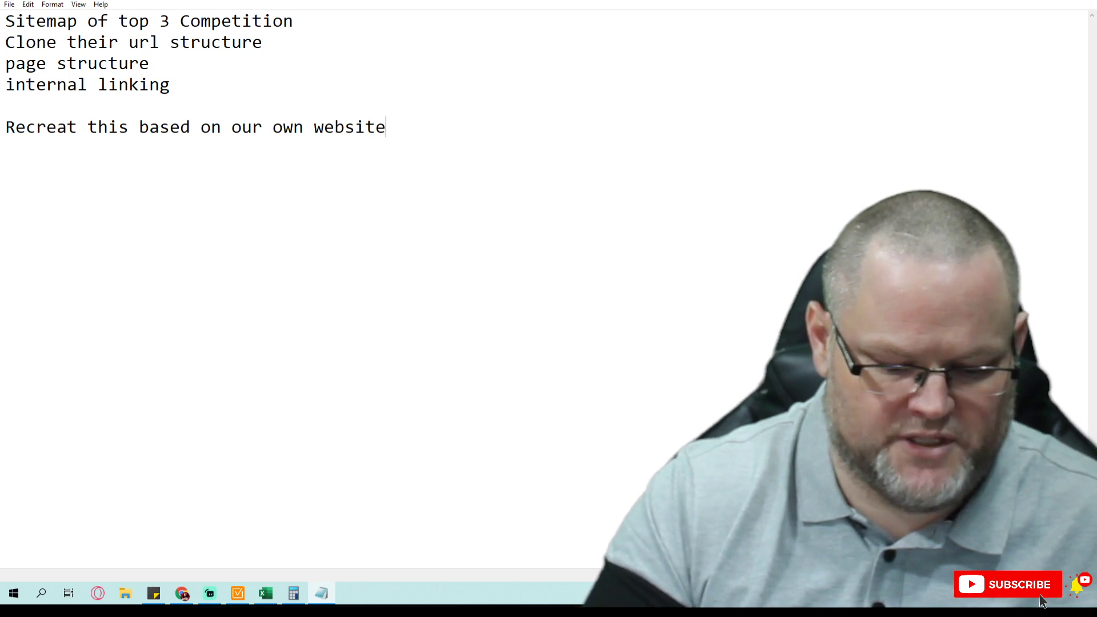
text( with our)
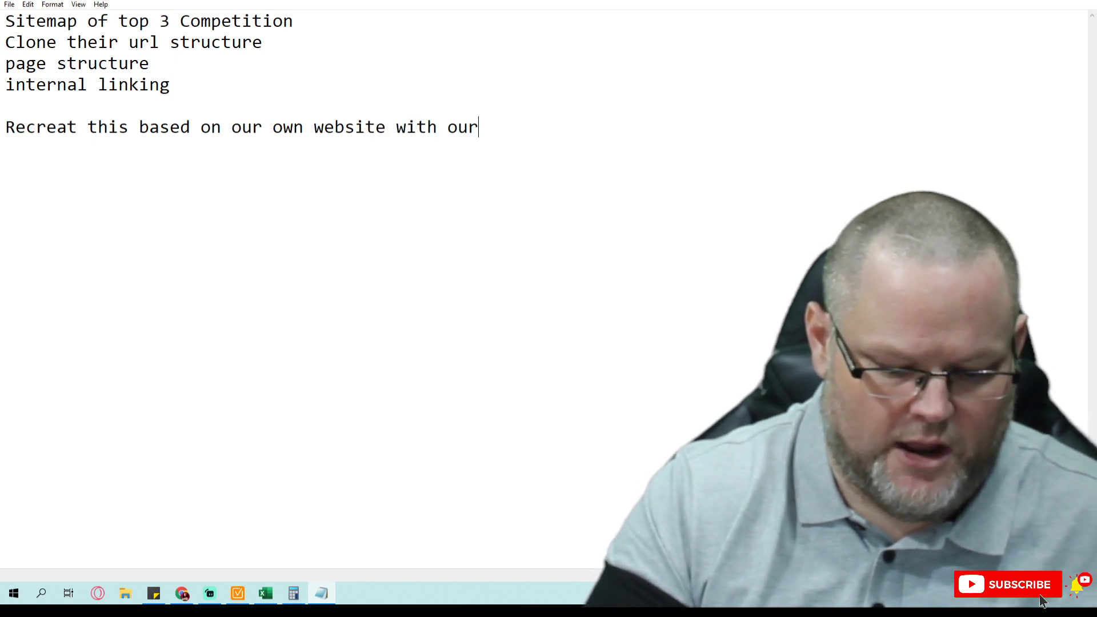
text( own content)
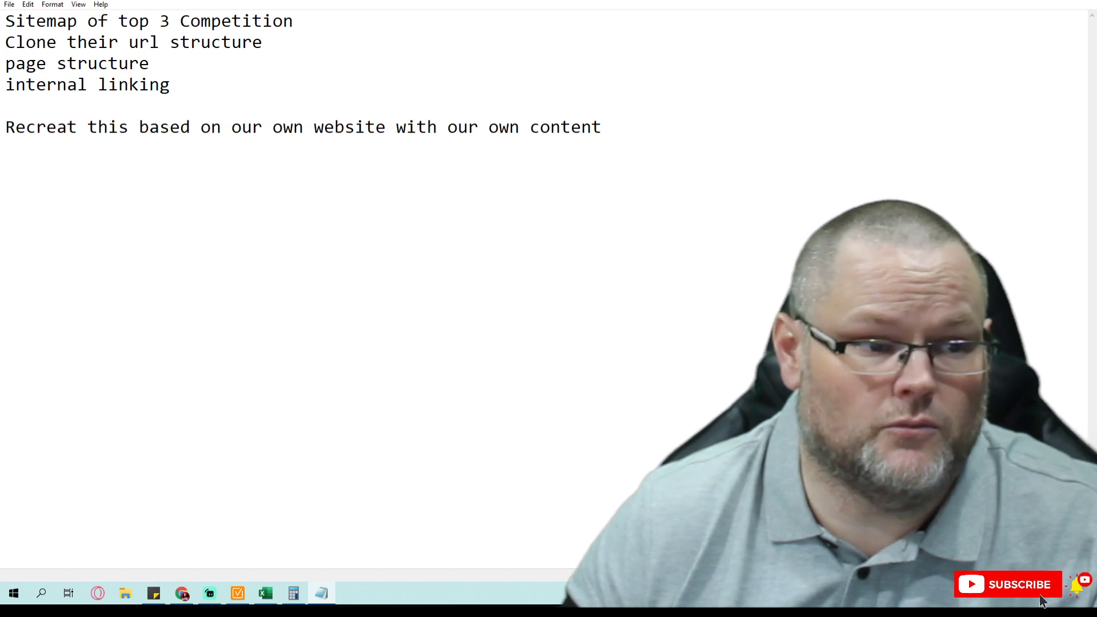
key(Home)
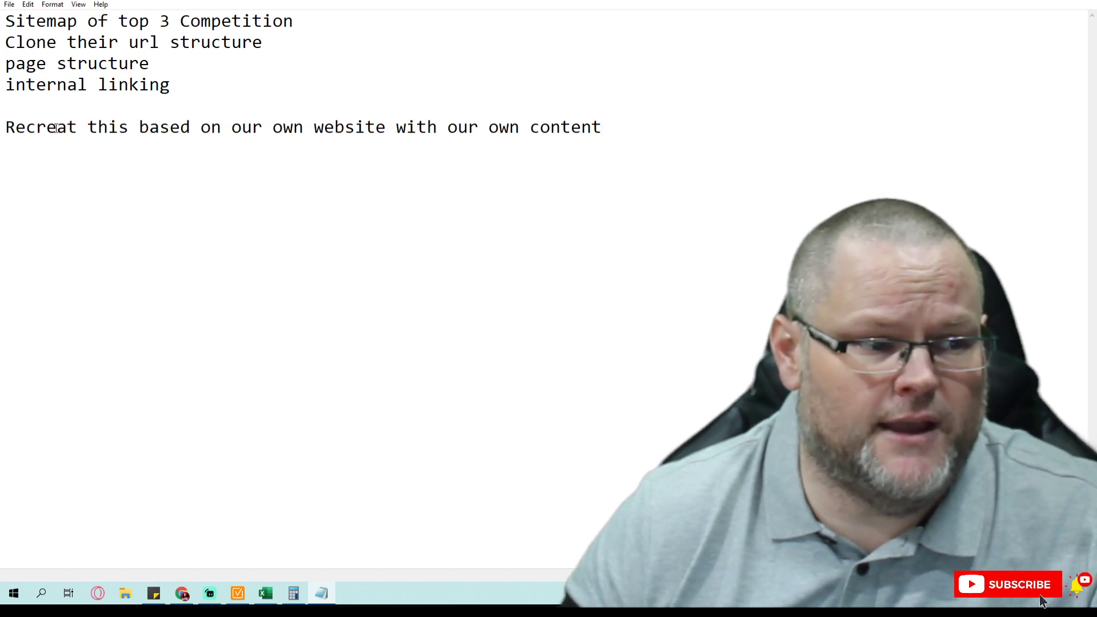
key(ctrl+shift+Right)
text(Recreate)
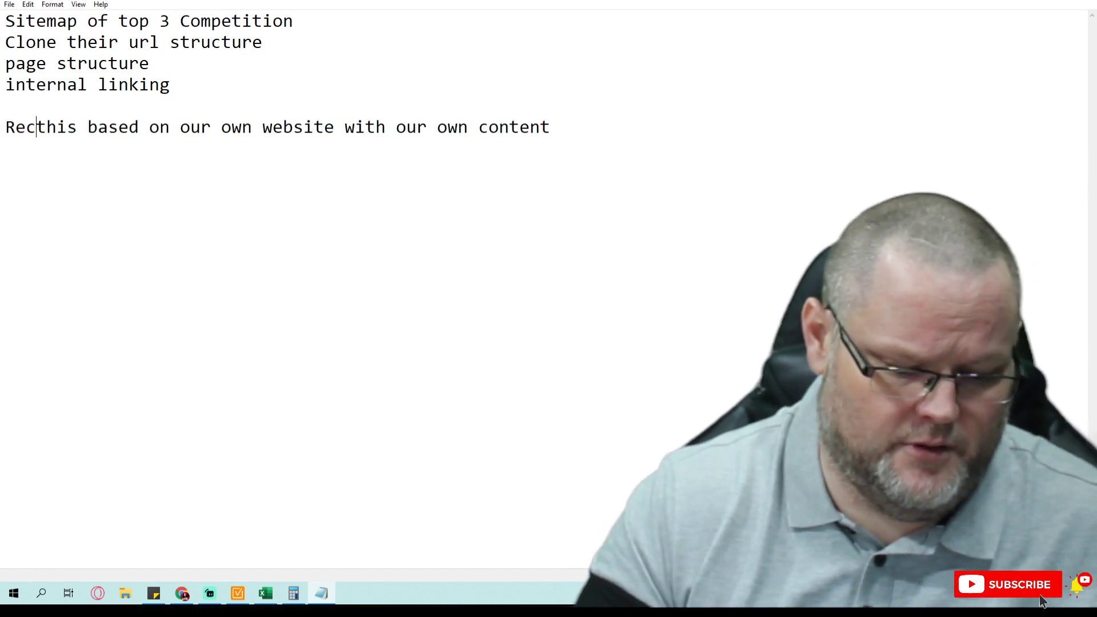